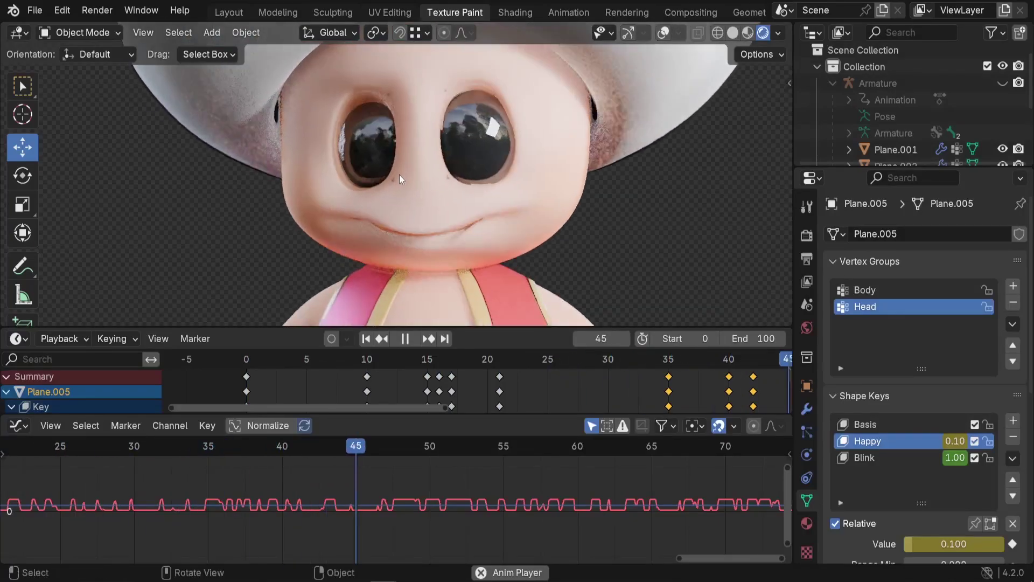
pyautogui.scroll(-5, 486, 182)
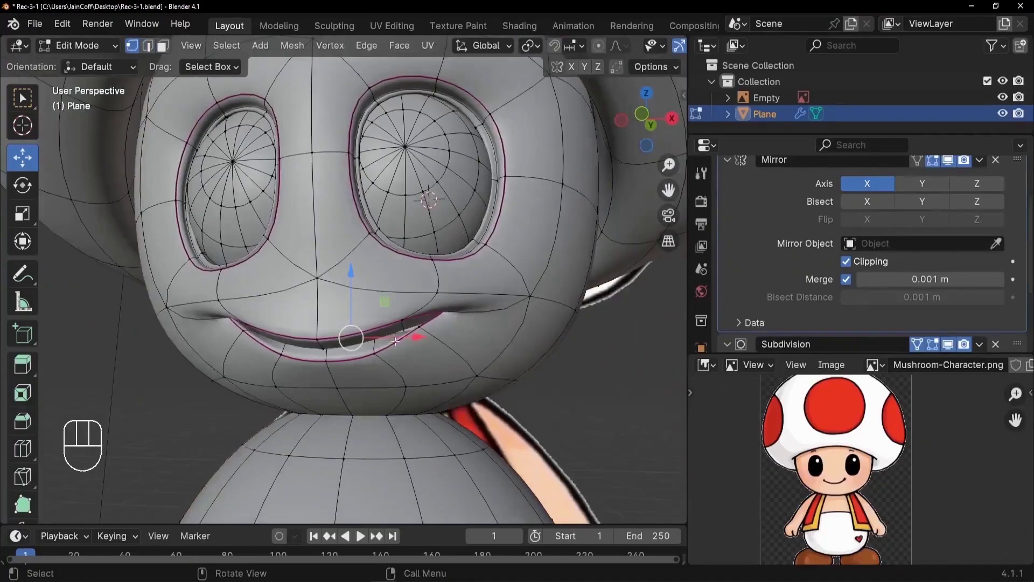
pyautogui.scroll(2, 378, 356)
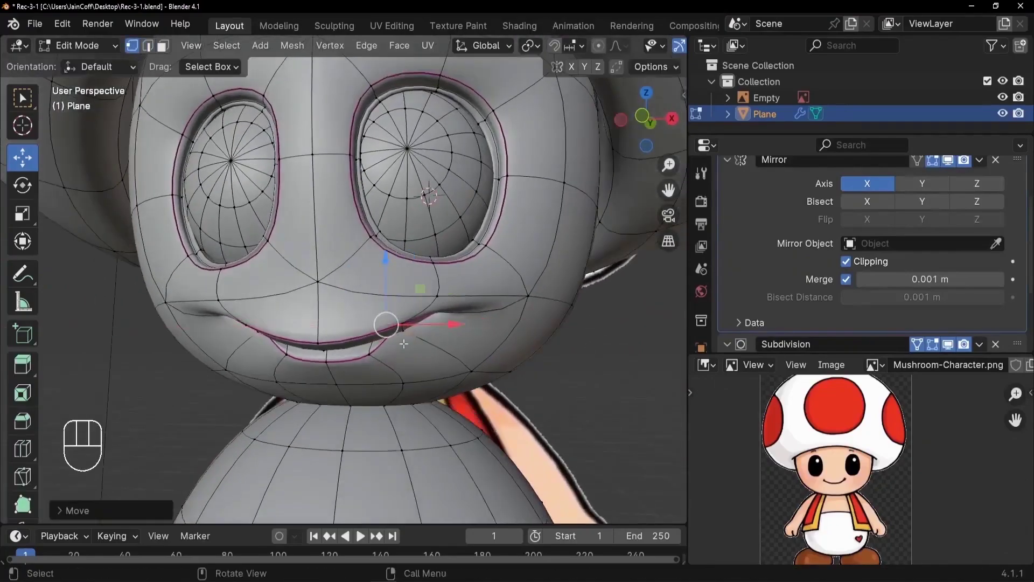
pyautogui.press('Tab')
pyautogui.press('Tab')
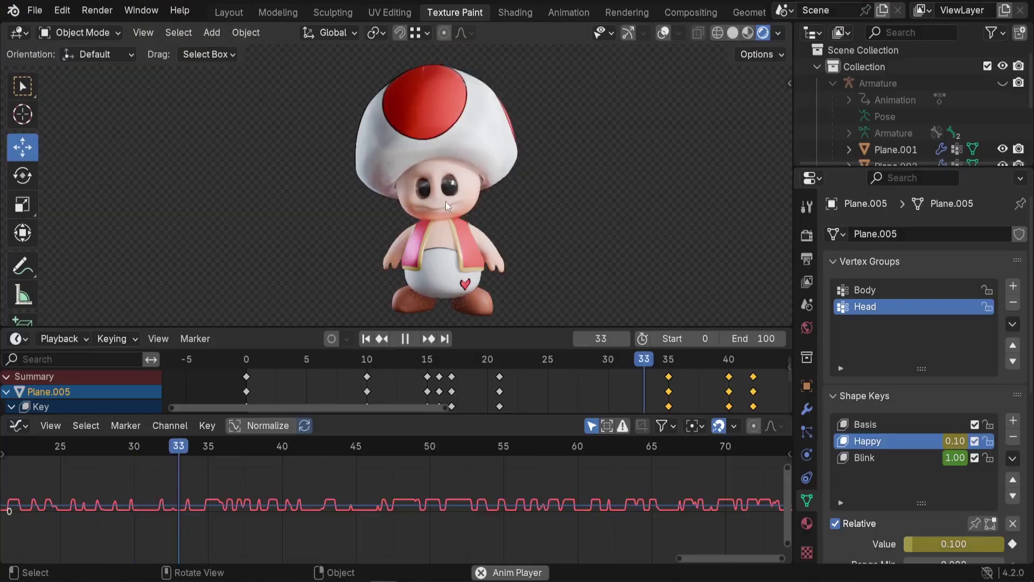
pyautogui.scroll(5, 445, 201)
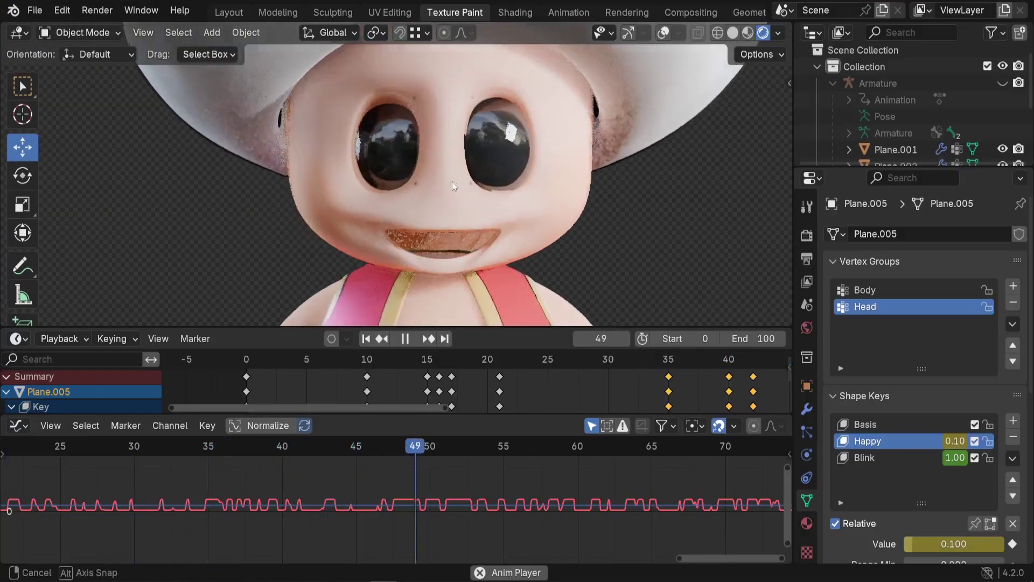
pyautogui.scroll(-3, 474, 182)
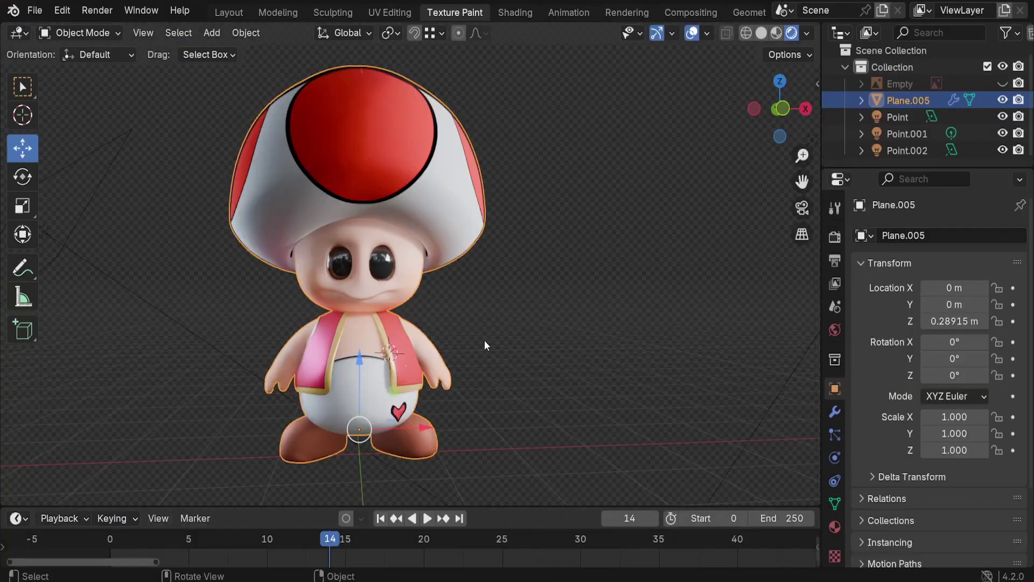
# Step: Select the mushroom character mesh and add a Basis shape key to its object data
pyautogui.click(464, 324)
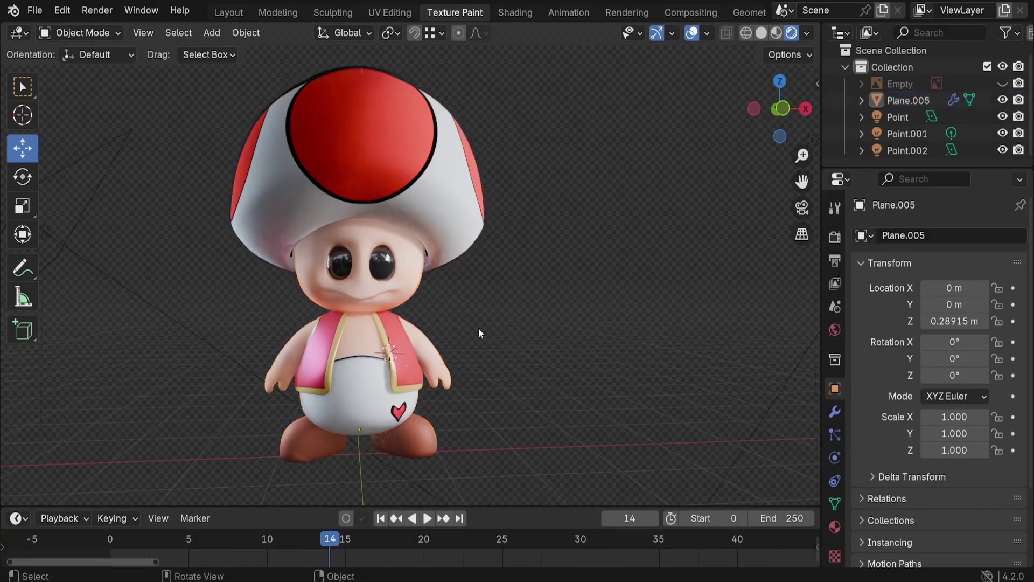
pyautogui.click(380, 289)
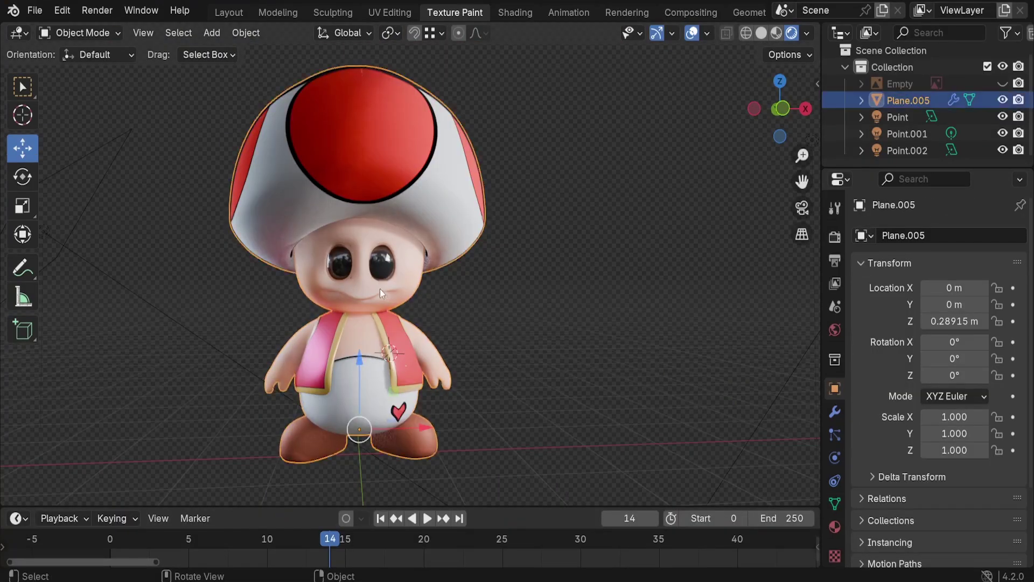
pyautogui.click(834, 504)
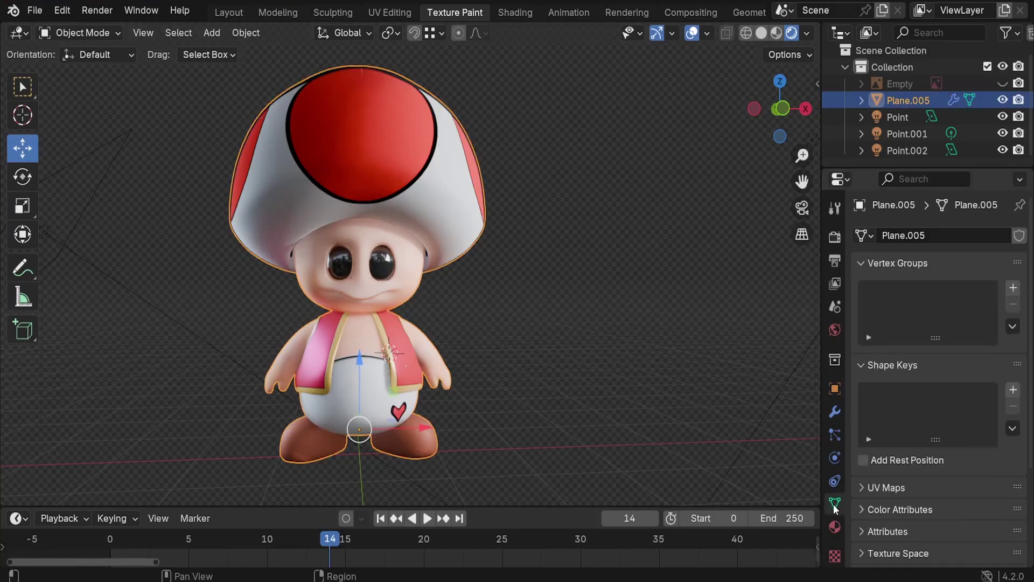
pyautogui.moveTo(822, 405); pyautogui.dragTo(788, 409)
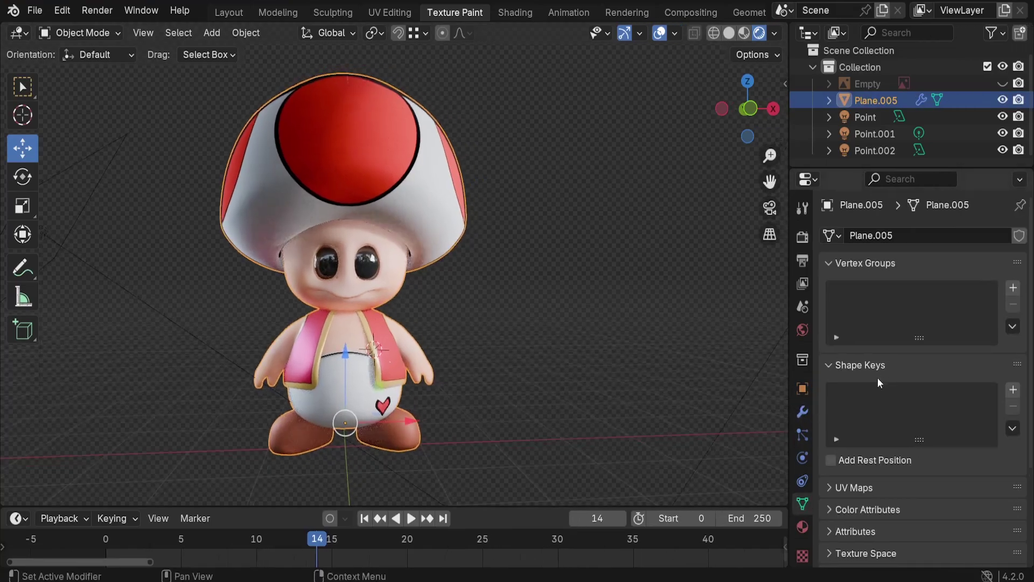
pyautogui.click(1013, 392)
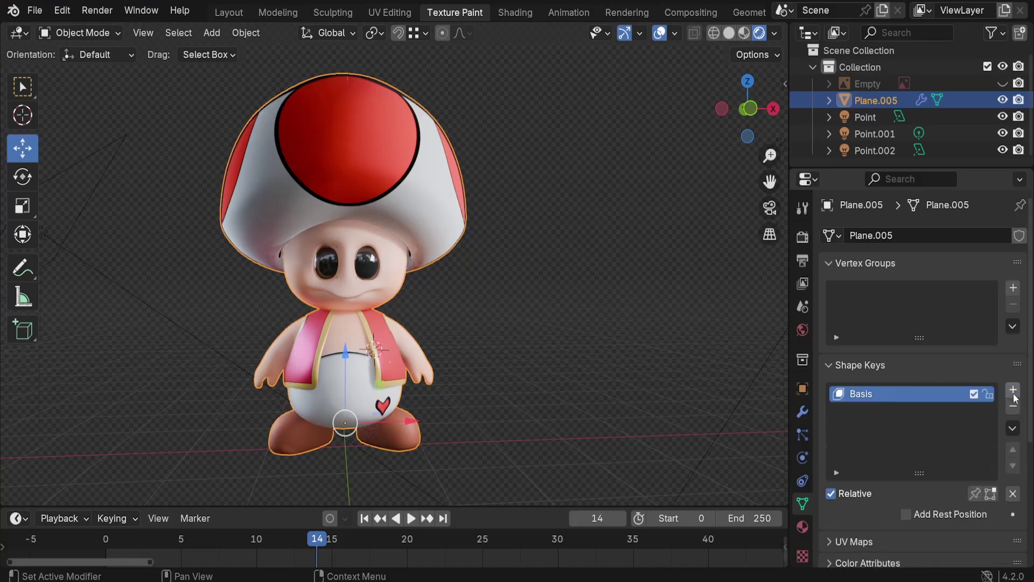
# Step: Add a second shape key to the character mesh and rename it "Mouth Open"
pyautogui.moveTo(402, 335); pyautogui.dragTo(436, 290, button='middle')
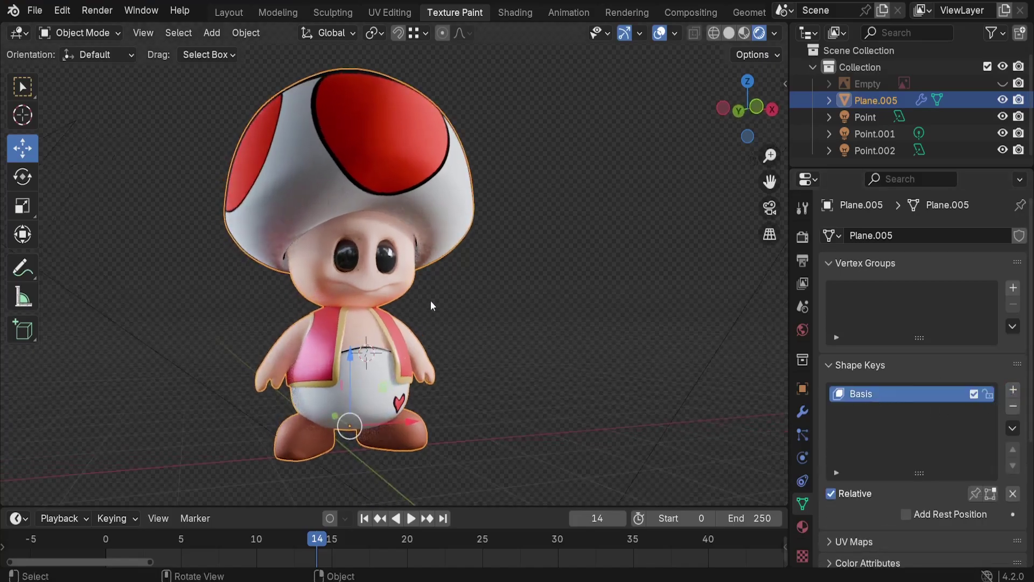
pyautogui.keyDown('shift'); pyautogui.moveTo(397, 249); pyautogui.dragTo(397, 281, button='middle'); pyautogui.keyUp('shift')
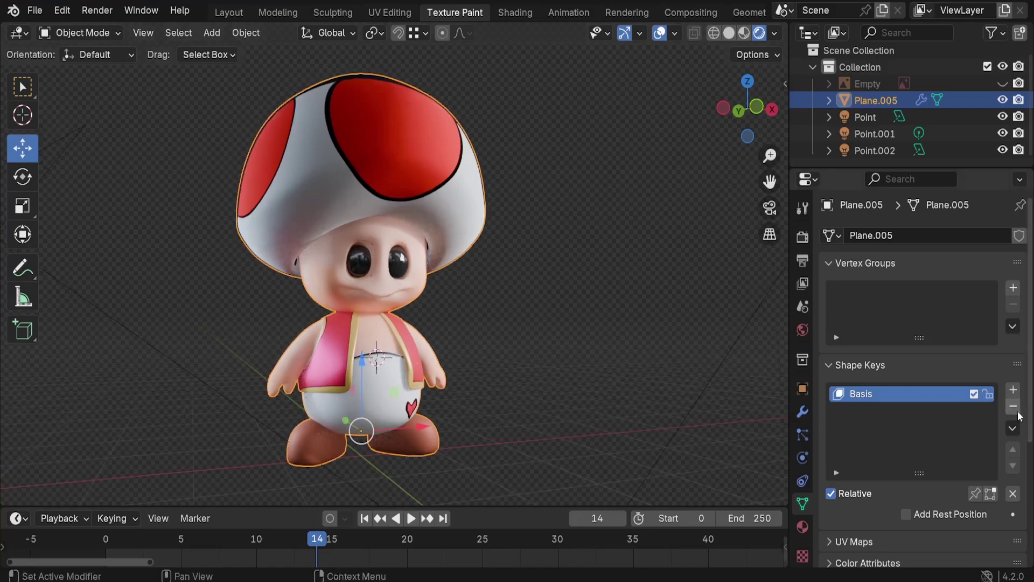
pyautogui.click(1013, 390)
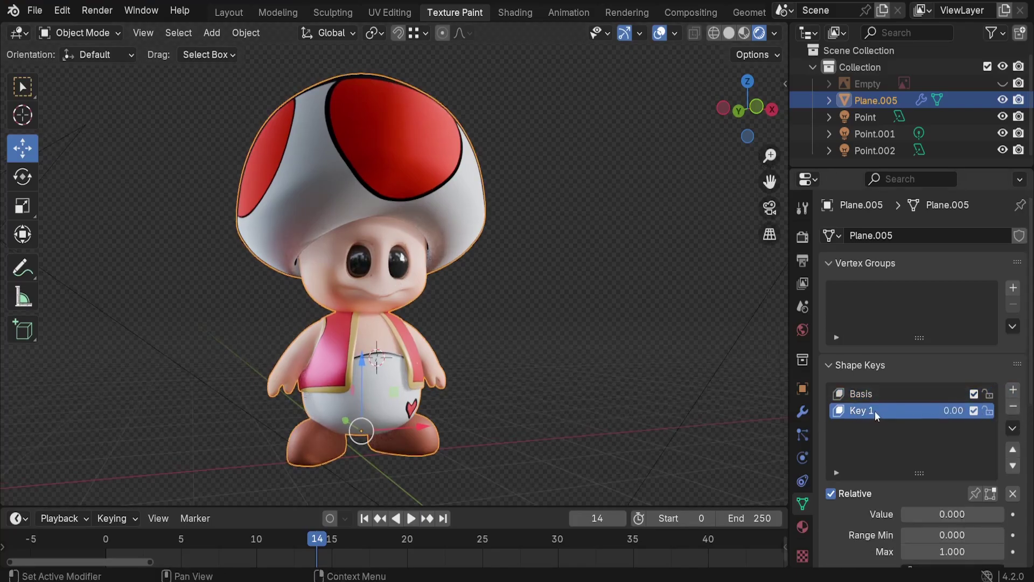
pyautogui.scroll(-5, 862, 431)
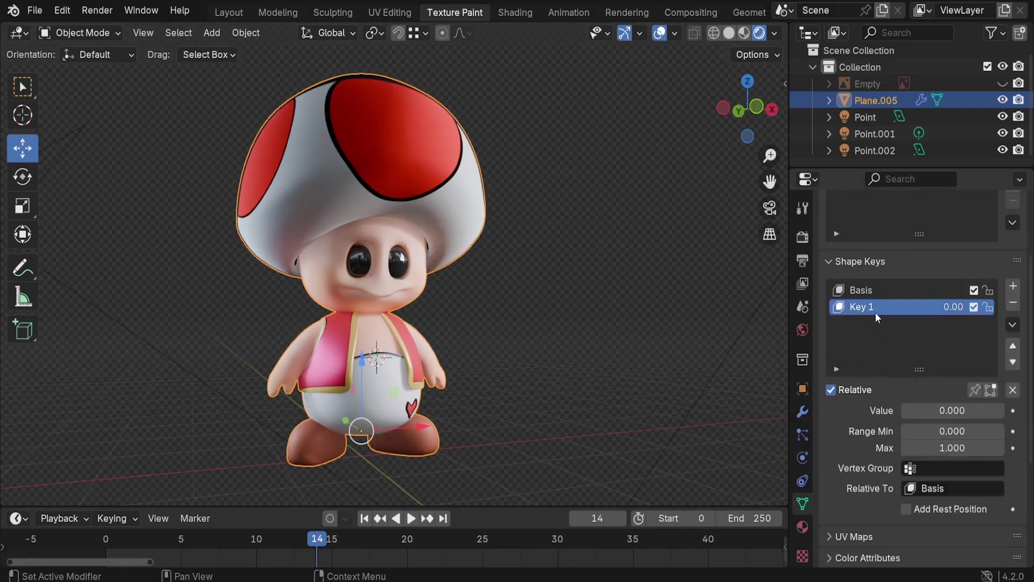
pyautogui.write('Mouth Open')
# Step: Enter Edit Mode on the Mouth Open shape key and try moving the middle of the mouth vertically without proportional editing
pyautogui.moveTo(429, 246); pyautogui.dragTo(412, 248, button='middle')
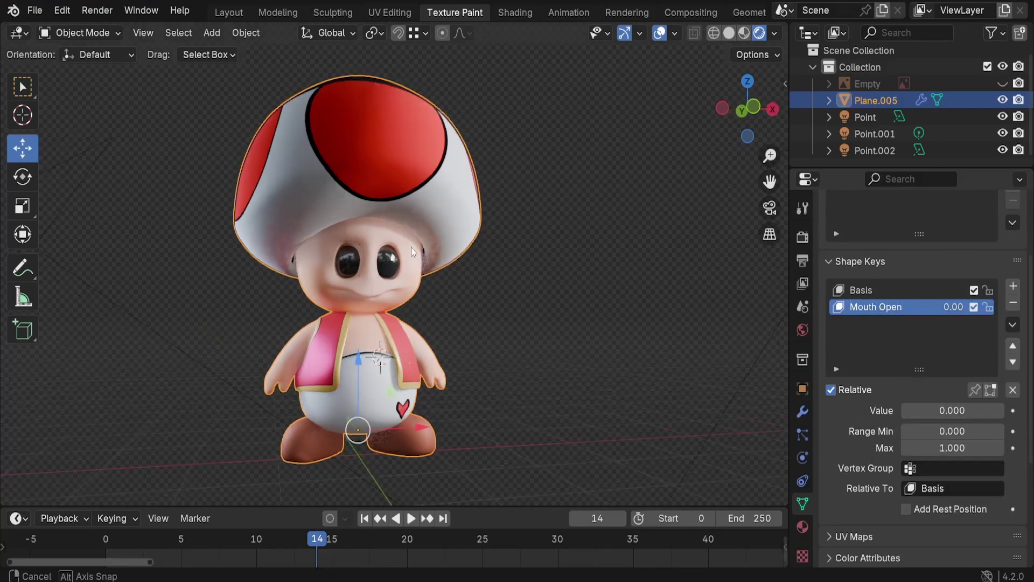
pyautogui.scroll(1, 324, 199)
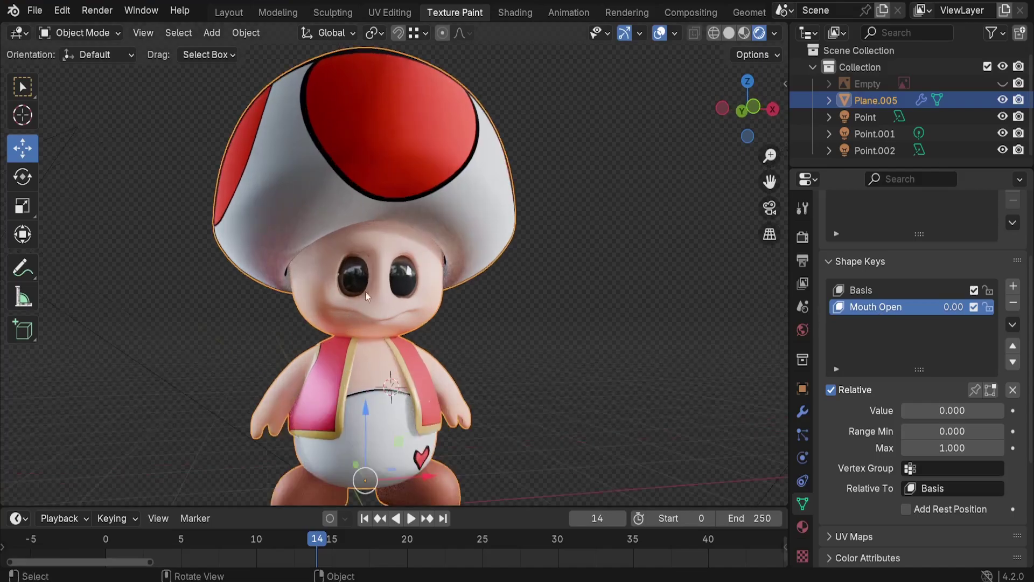
pyautogui.moveTo(349, 345); pyautogui.dragTo(345, 357, button='middle')
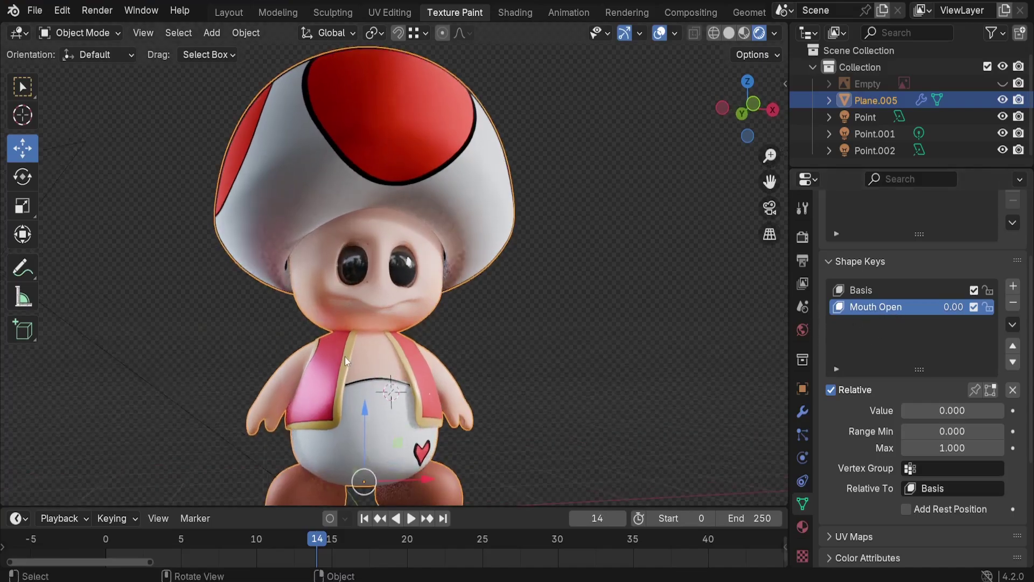
pyautogui.press('Tab')
pyautogui.press('KP_Decimal')
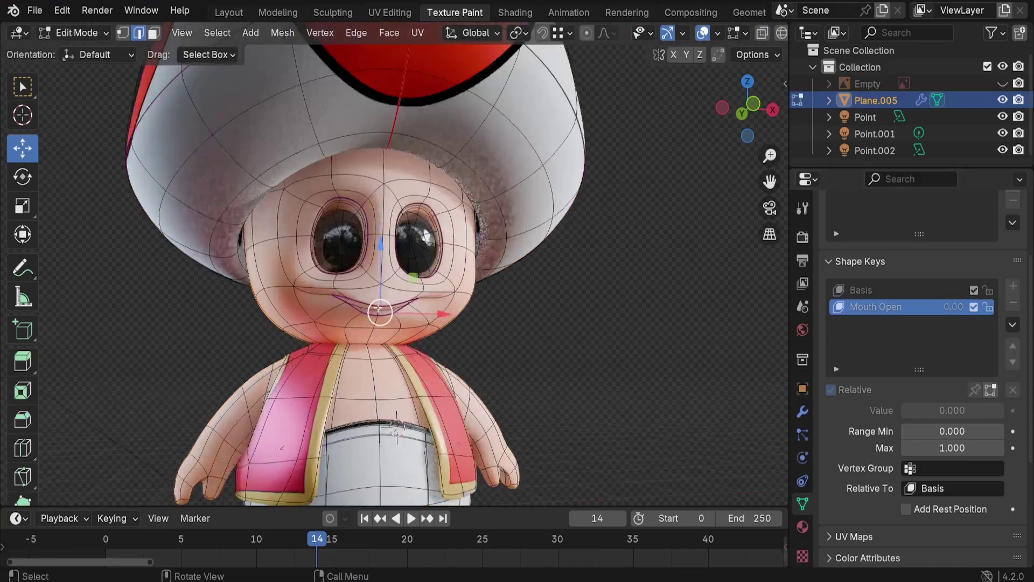
pyautogui.scroll(4, 366, 329)
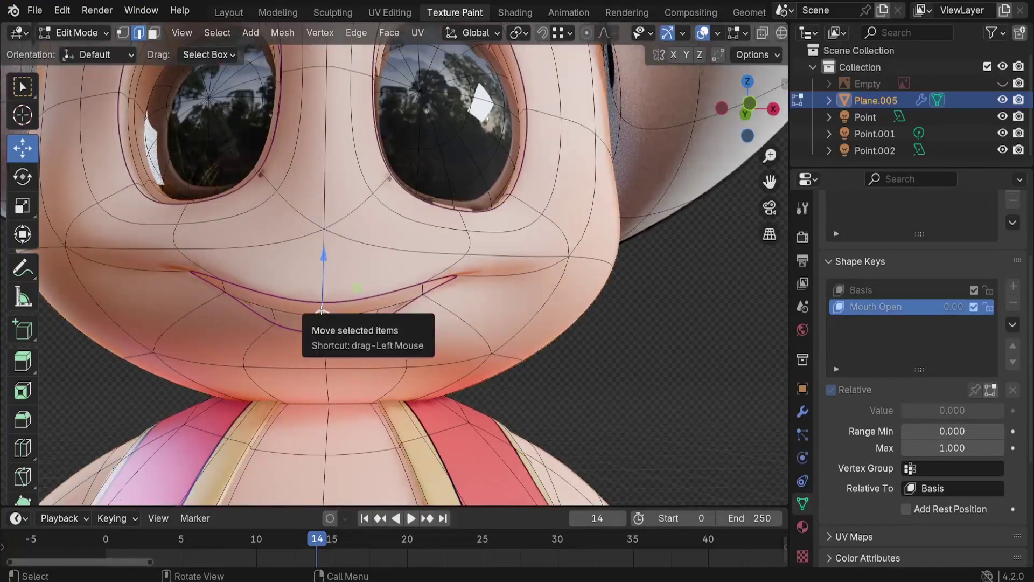
pyautogui.keyDown('shift'); pyautogui.moveTo(325, 347); pyautogui.dragTo(343, 399, button='middle'); pyautogui.keyUp('shift')
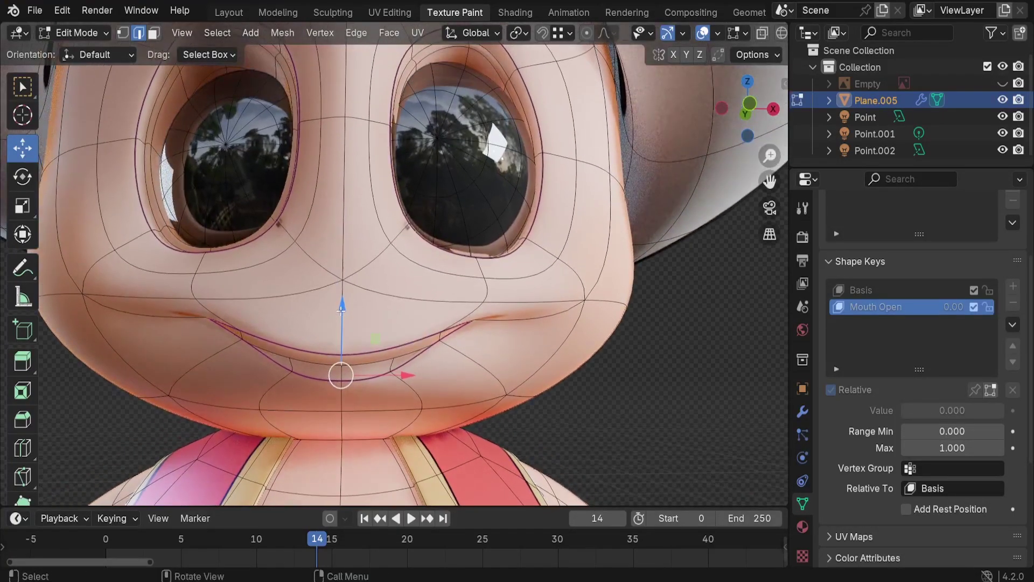
pyautogui.moveTo(341, 309); pyautogui.dragTo(372, 317)
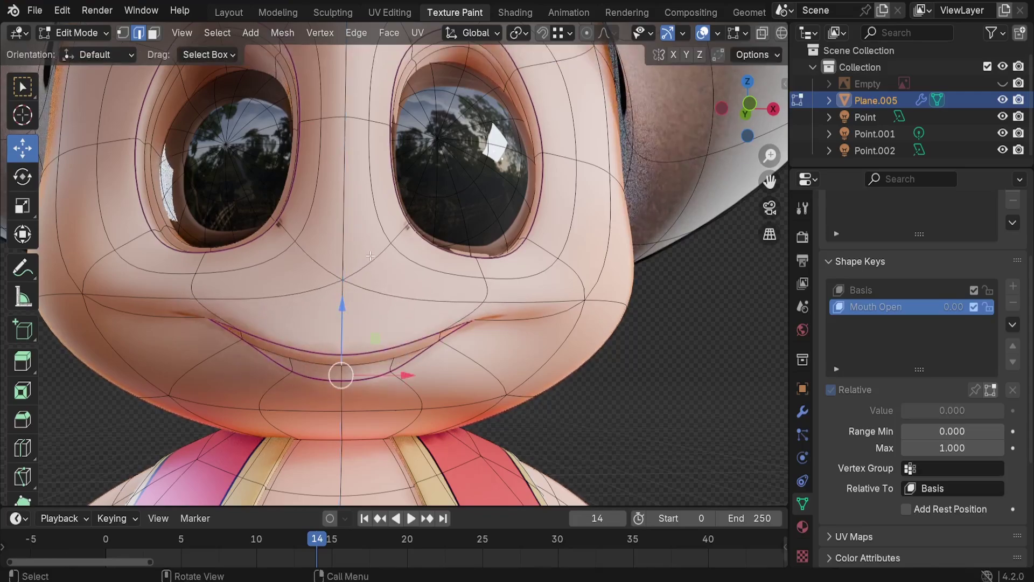
# Step: Turn on proportional editing and try moving the middle of the mouth vertically with it
pyautogui.click(587, 33)
pyautogui.moveTo(543, 194); pyautogui.dragTo(440, 311, button='middle')
pyautogui.moveTo(426, 338); pyautogui.dragTo(432, 365)
pyautogui.scroll(3, 443, 260)
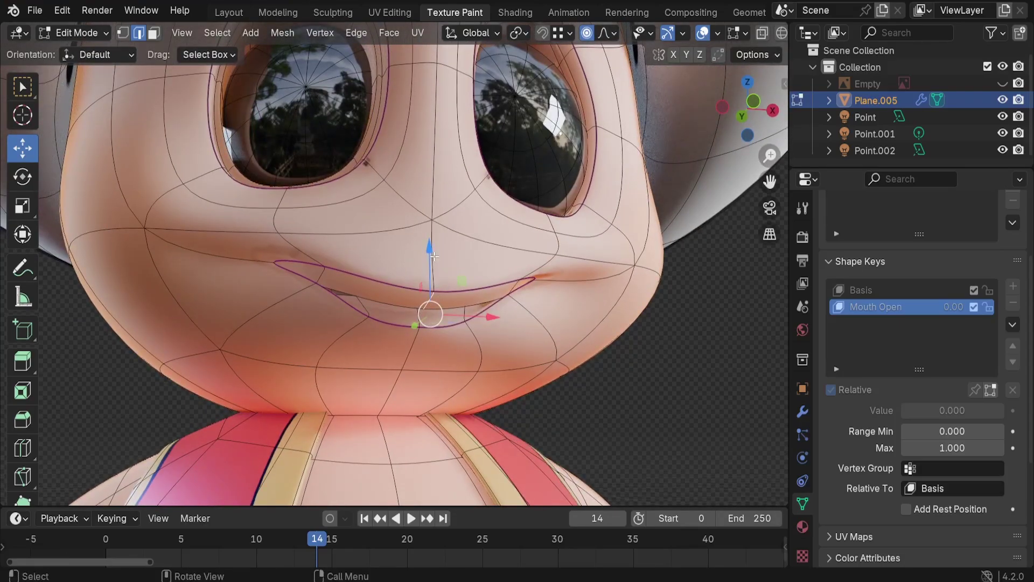
pyautogui.moveTo(434, 256)
pyautogui.mouseDown()
pyautogui.moveTo(430, 212)
pyautogui.moveTo(431, 253)
pyautogui.mouseUp()
# Step: Restrict proportional editing to Connected Only and raise the middle of the upper lip
pyautogui.keyDown('shift'); pyautogui.moveTo(600, 55); pyautogui.dragTo(597, 62, button='middle'); pyautogui.keyUp('shift')
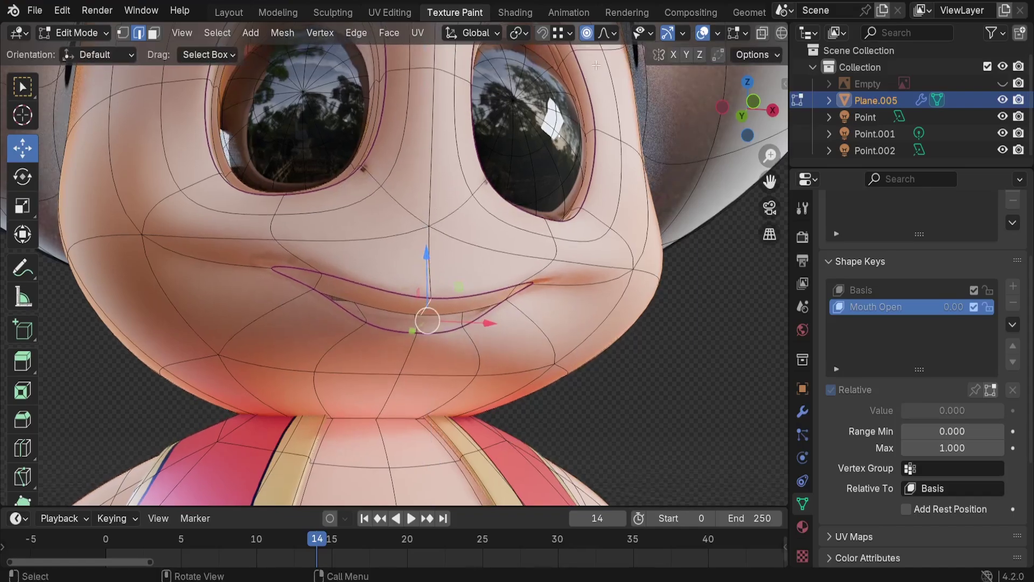
pyautogui.click(608, 33)
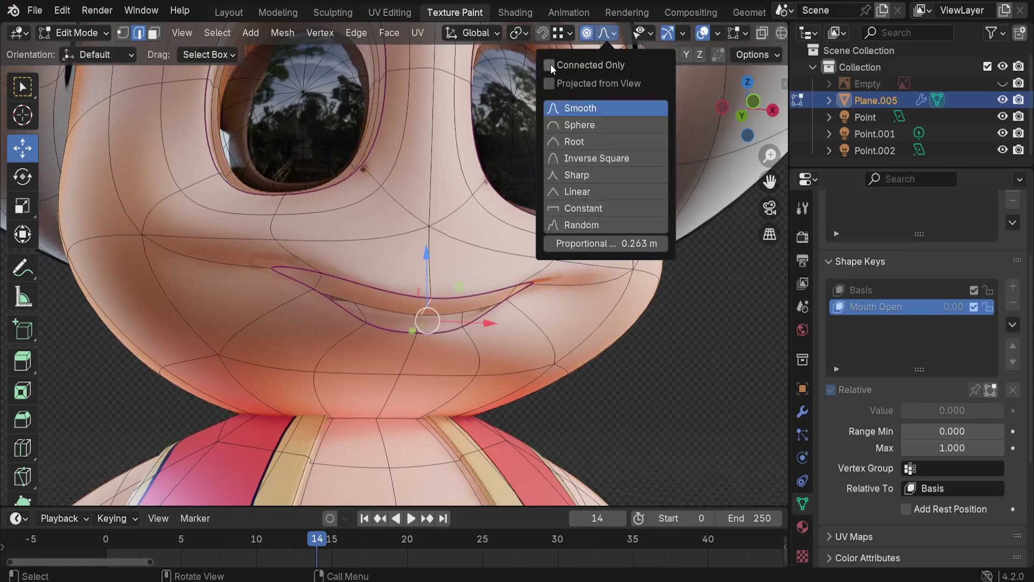
pyautogui.moveTo(426, 263); pyautogui.dragTo(417, 292)
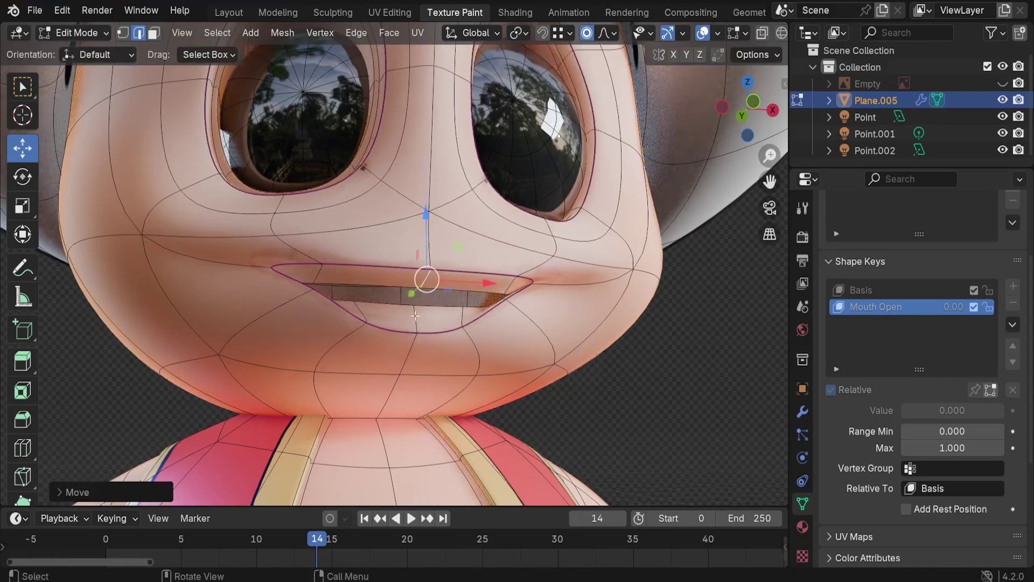
# Step: Select the middle of the lower lip and pull it well down to open the mouth
pyautogui.click(415, 315)
pyautogui.moveTo(414, 315); pyautogui.dragTo(377, 294, button='middle')
pyautogui.moveTo(367, 271); pyautogui.dragTo(369, 329)
pyautogui.scroll(2, 401, 345)
pyautogui.moveTo(401, 345); pyautogui.dragTo(469, 356, button='middle')
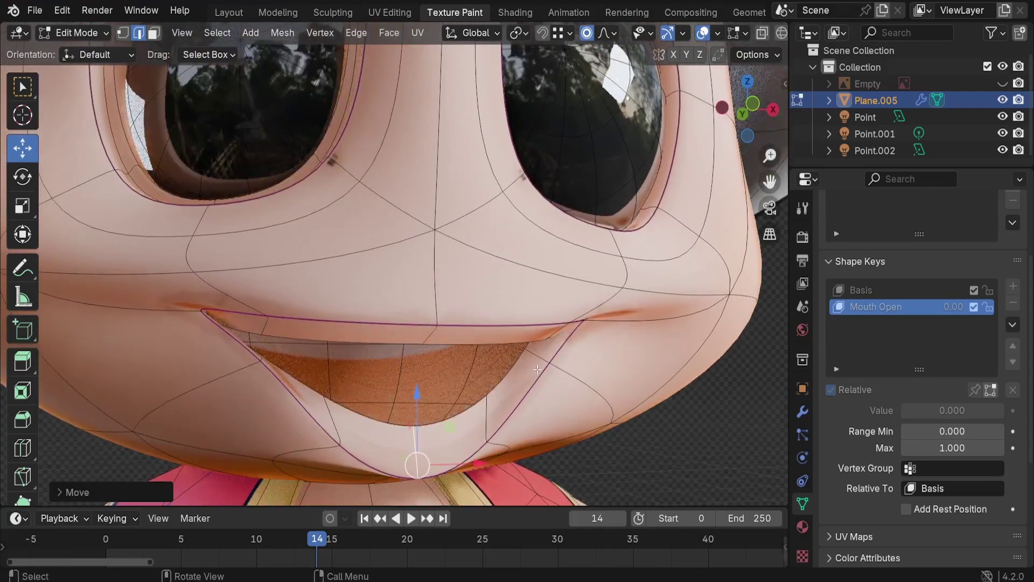
# Step: Try moving an edge near one mouth corner vertically without mirroring
pyautogui.scroll(-5, 540, 361)
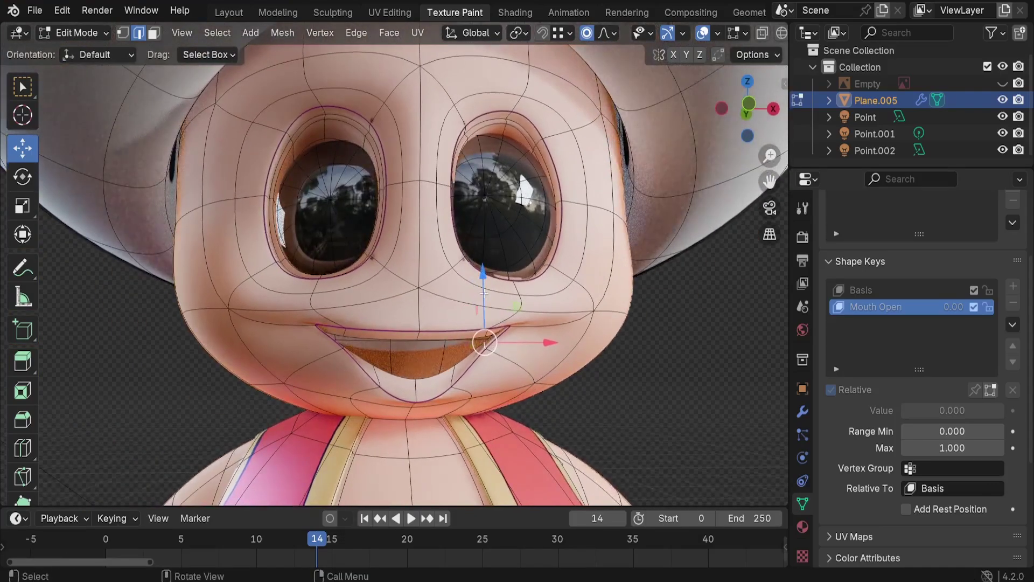
pyautogui.moveTo(483, 301); pyautogui.dragTo(485, 339)
pyautogui.press('Escape')
pyautogui.scroll(-4, 476, 336)
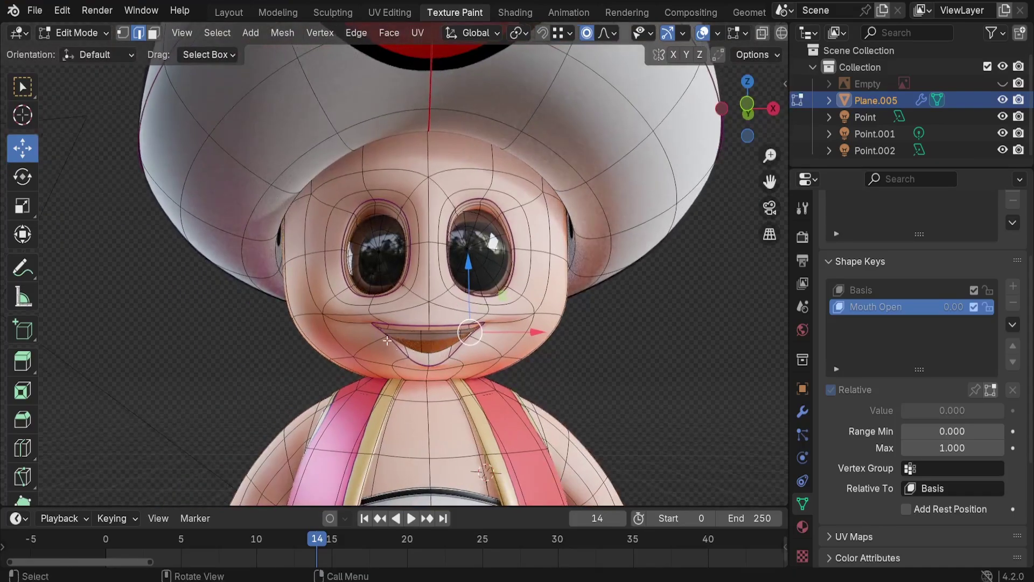
# Step: Enable X-axis mesh mirroring and try moving the mouth-corner edge vertically on both sides
pyautogui.moveTo(387, 340); pyautogui.dragTo(563, 186, button='middle')
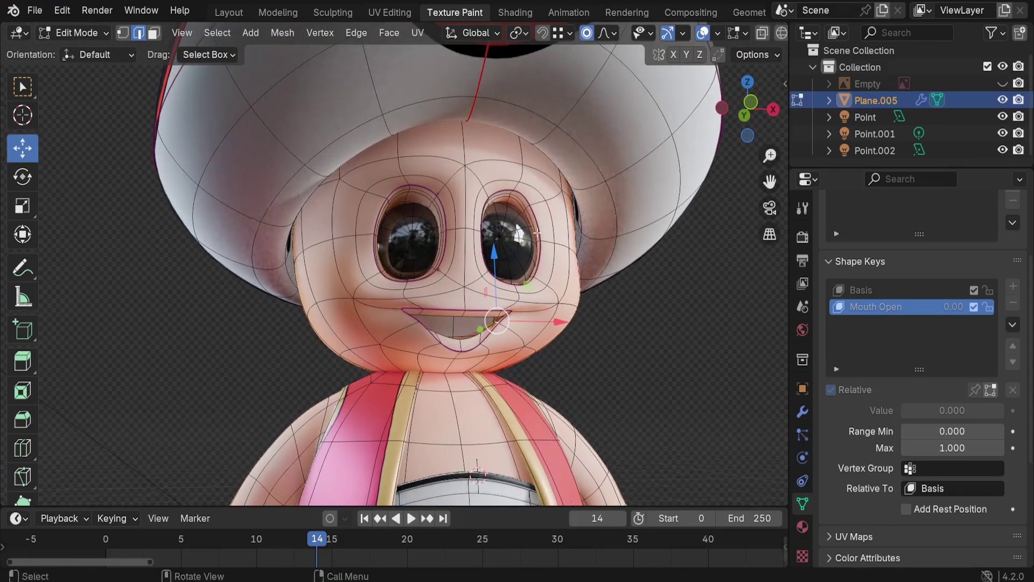
pyautogui.click(674, 55)
pyautogui.press('KP_1')
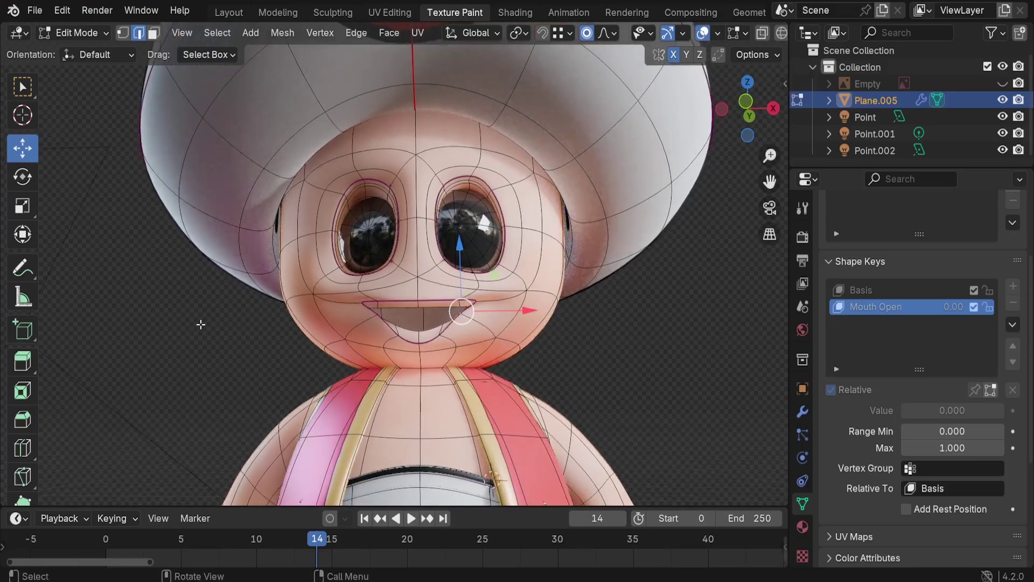
pyautogui.moveTo(414, 323); pyautogui.dragTo(549, 323, button='middle')
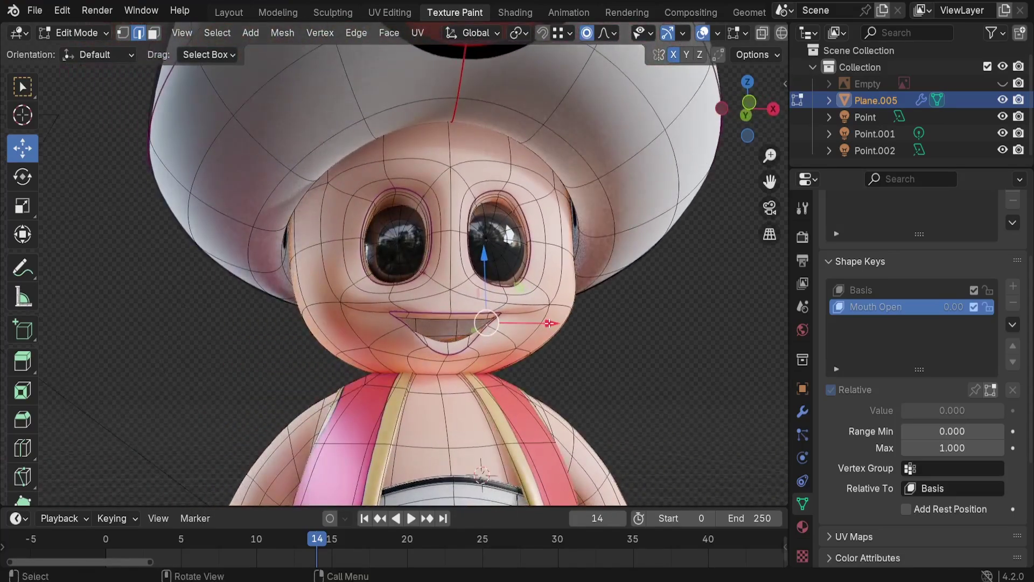
pyautogui.moveTo(486, 272); pyautogui.dragTo(490, 337)
pyautogui.rightClick(490, 337)
pyautogui.scroll(3, 469, 323)
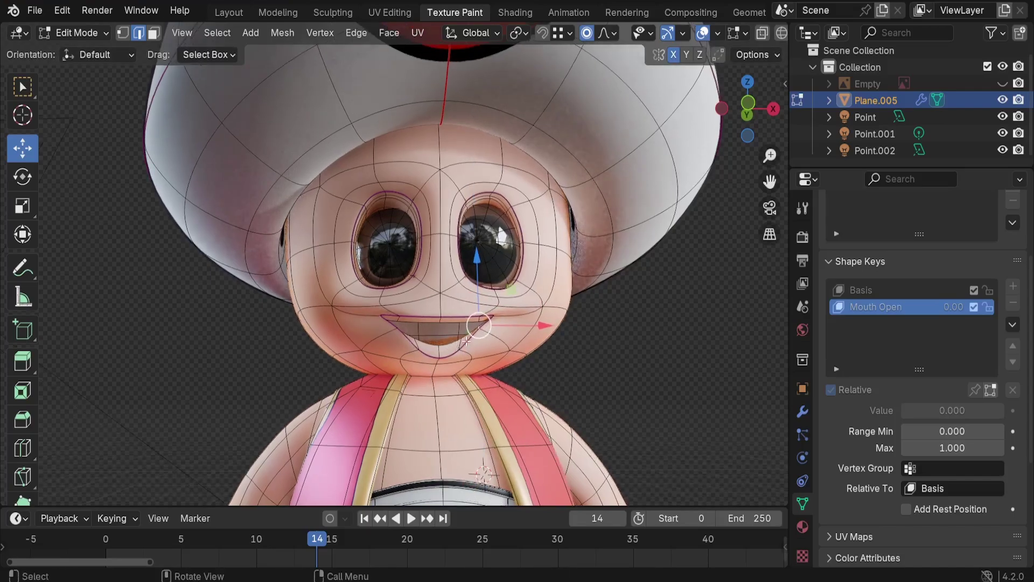
# Step: Refine the open mouth by moving the mouth-corner edges and the middle of the upper lip vertically
pyautogui.moveTo(485, 257); pyautogui.dragTo(490, 284)
pyautogui.click(419, 362)
pyautogui.moveTo(420, 308); pyautogui.dragTo(420, 292)
pyautogui.click(419, 299)
pyautogui.scroll(-4, 420, 292)
pyautogui.moveTo(420, 294); pyautogui.dragTo(467, 328, button='middle')
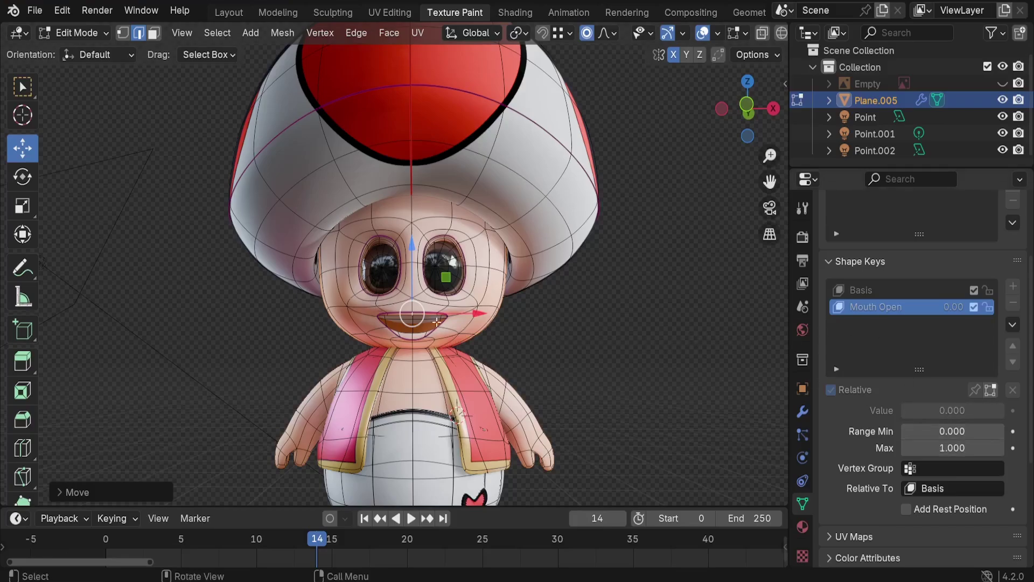
# Step: Return the character mesh to Object Mode after shaping the open mouth
pyautogui.moveTo(377, 340); pyautogui.dragTo(359, 340, button='middle')
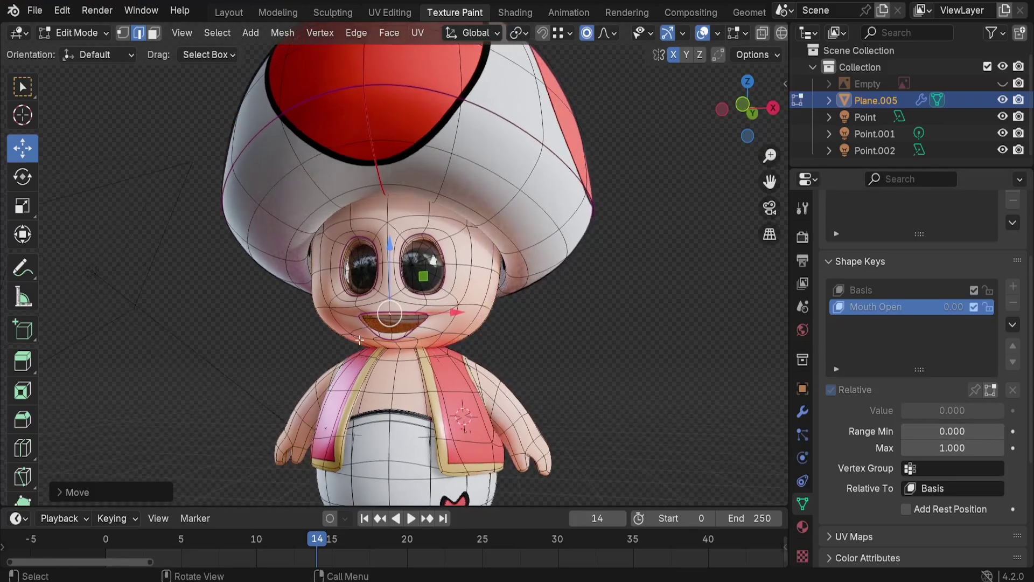
pyautogui.click(81, 33)
pyautogui.click(80, 51)
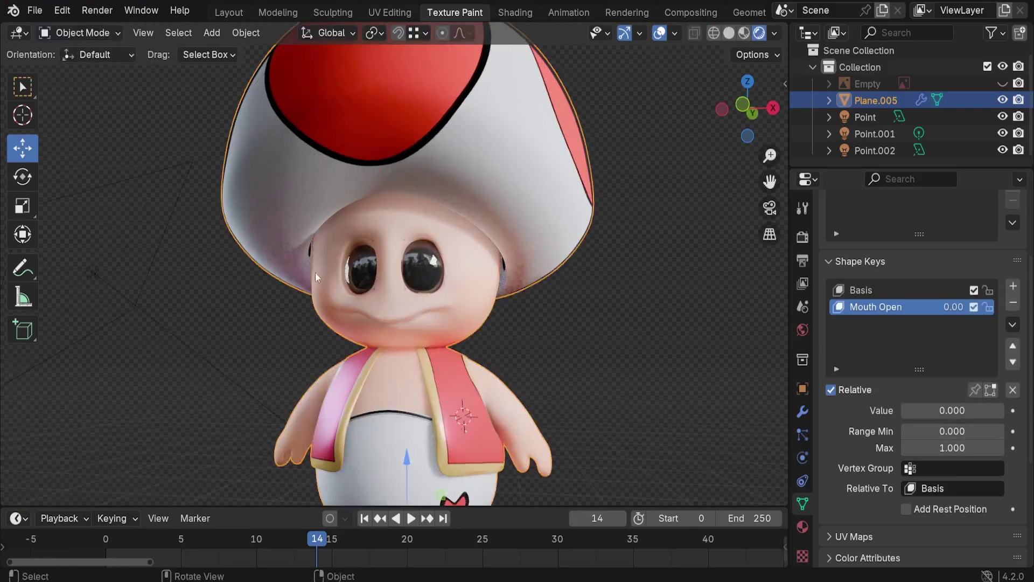
# Step: Make the timeline area slightly taller and set the current frame to 0
pyautogui.moveTo(321, 282); pyautogui.dragTo(416, 314, button='middle')
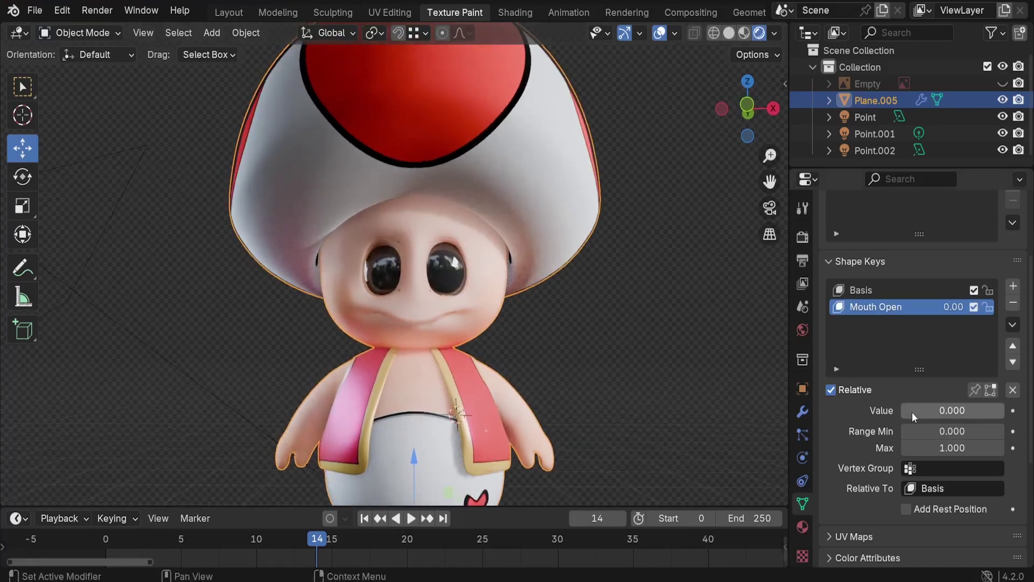
pyautogui.moveTo(912, 412)
pyautogui.mouseDown()
pyautogui.moveTo(1015, 412)
pyautogui.moveTo(902, 410)
pyautogui.mouseUp()
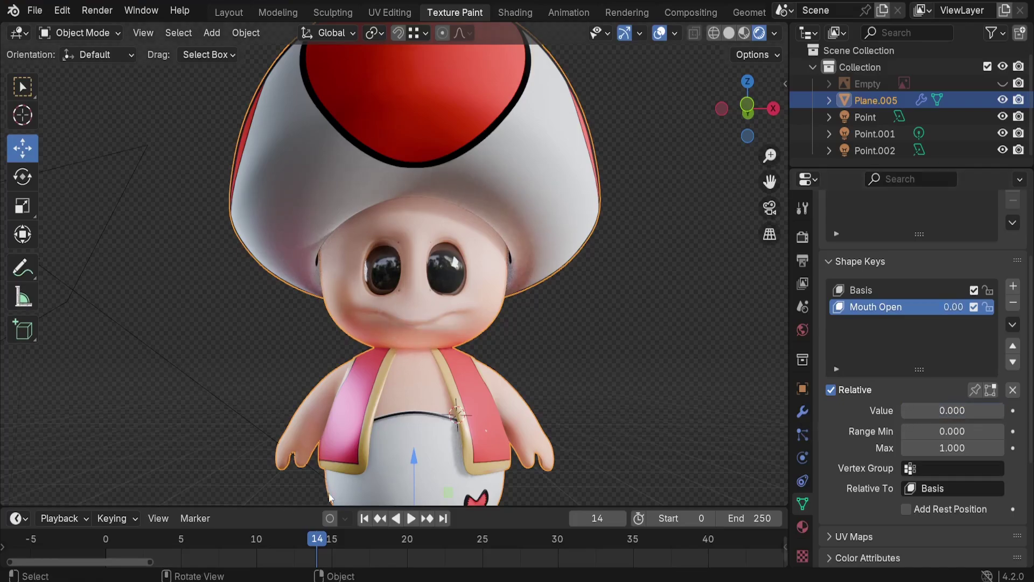
pyautogui.moveTo(306, 505); pyautogui.dragTo(306, 487)
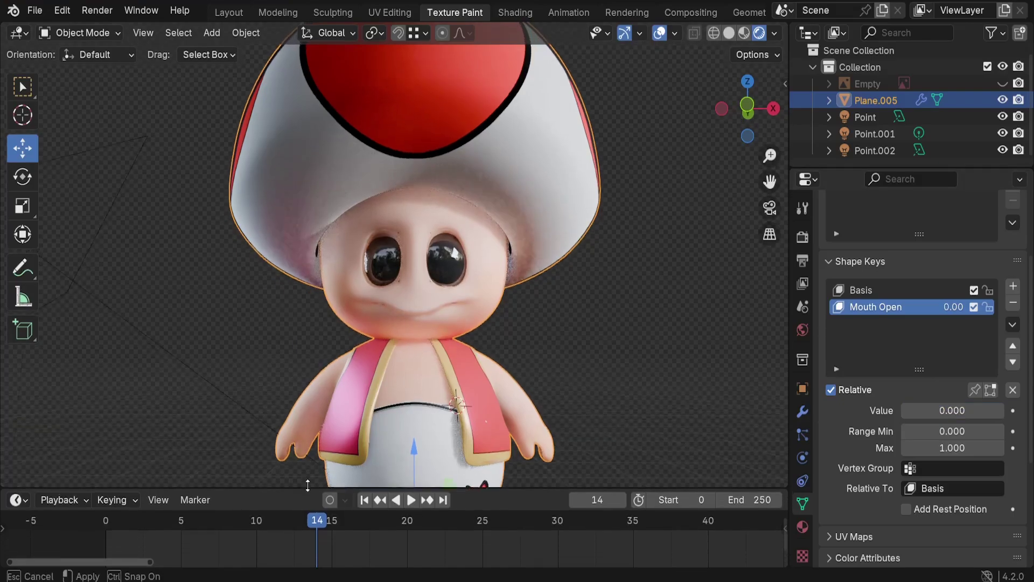
pyautogui.click(600, 500)
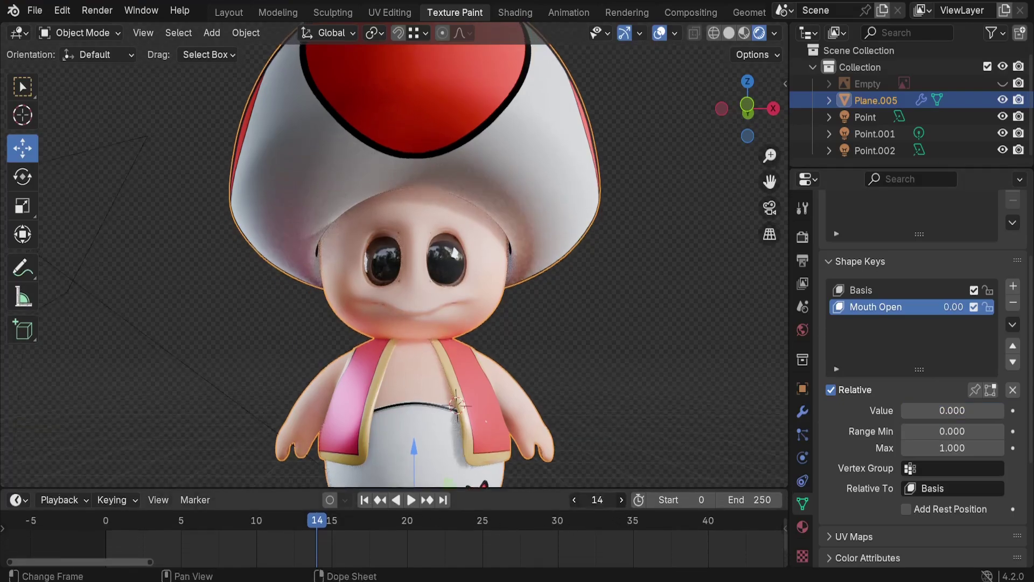
pyautogui.write('1')
pyautogui.press('Return')
pyautogui.click(599, 500)
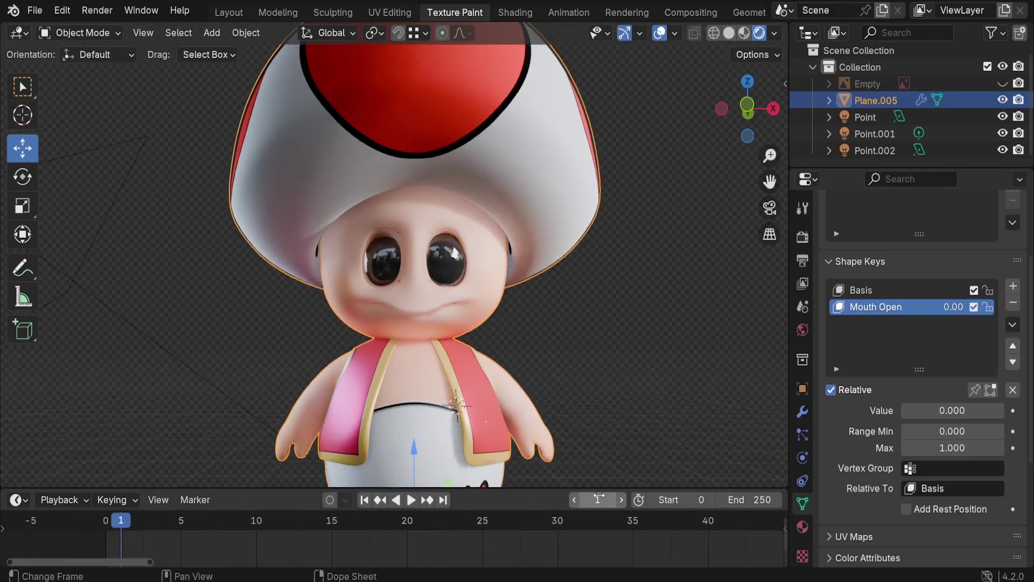
pyautogui.write('0')
pyautogui.press('Return')
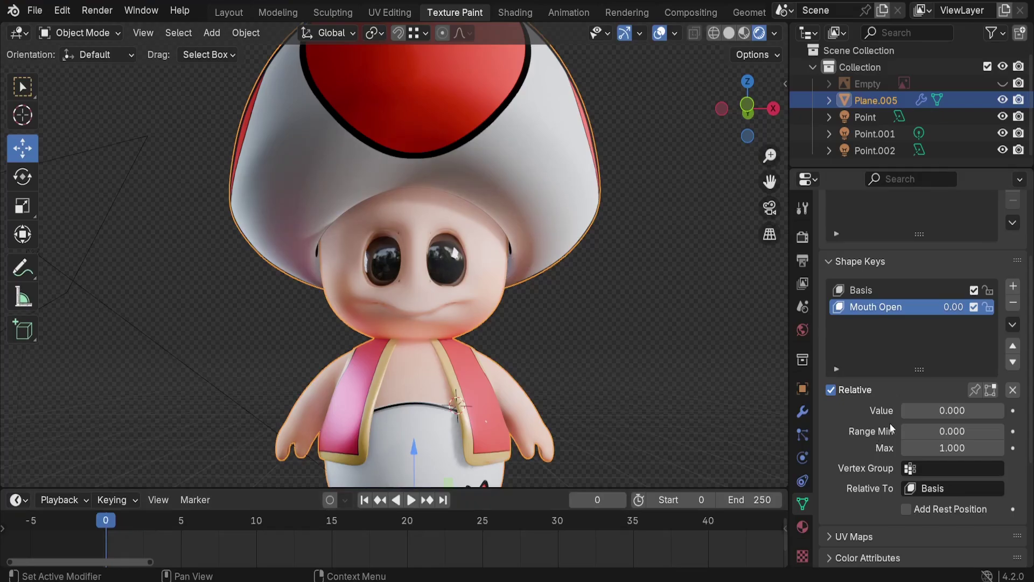
# Step: Insert a keyframe for the Mouth Open shape key's value of 0 at frame 0
pyautogui.rightClick(942, 408)
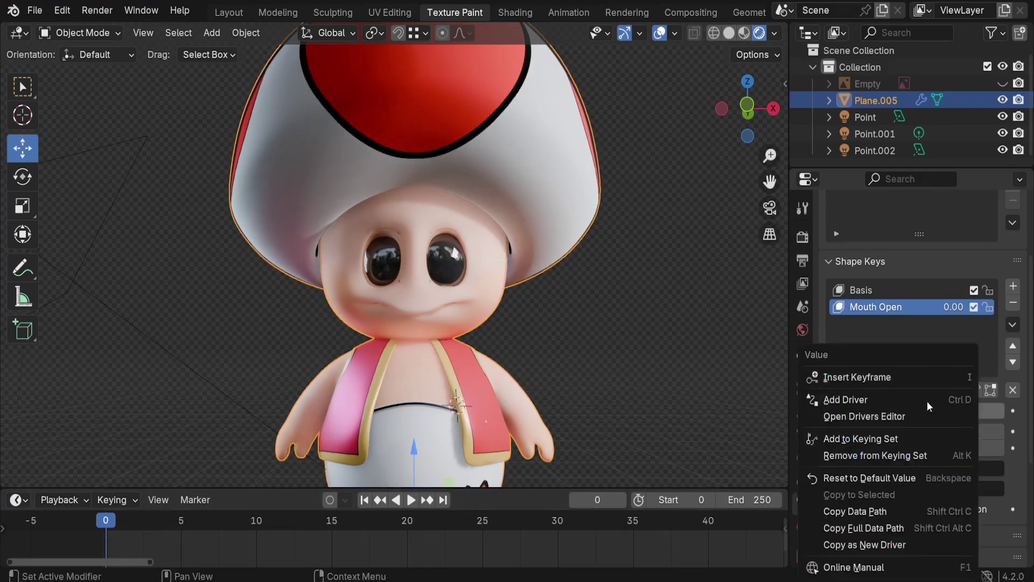
pyautogui.click(869, 377)
pyautogui.moveTo(379, 348); pyautogui.dragTo(344, 370, button='middle')
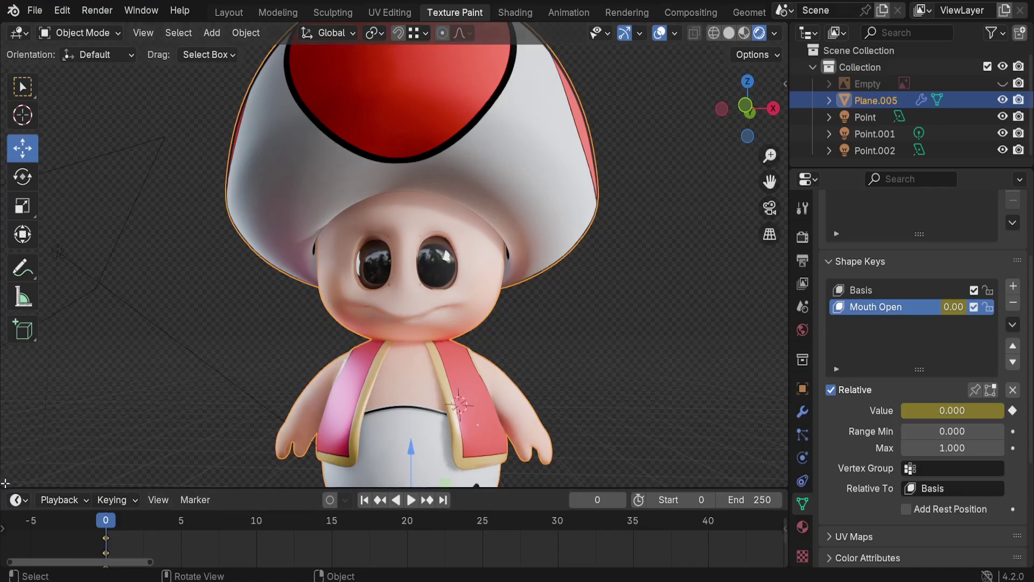
# Step: Restore the split layout and turn the grey solid-shaded viewport into a wider Graph Editor with the Mouth Open channel expanded
pyautogui.hotkey('ctrl', 'space')
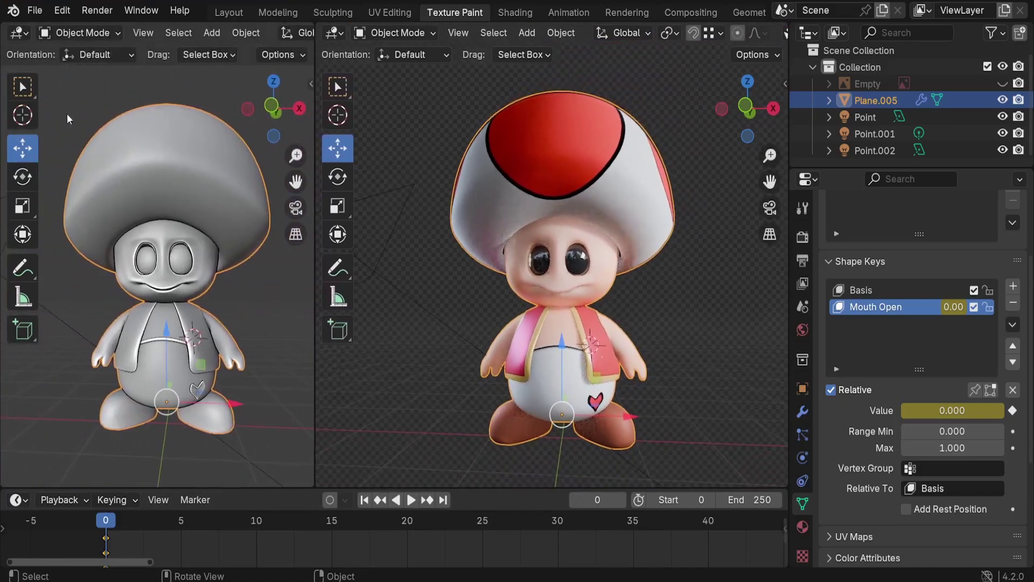
pyautogui.click(16, 34)
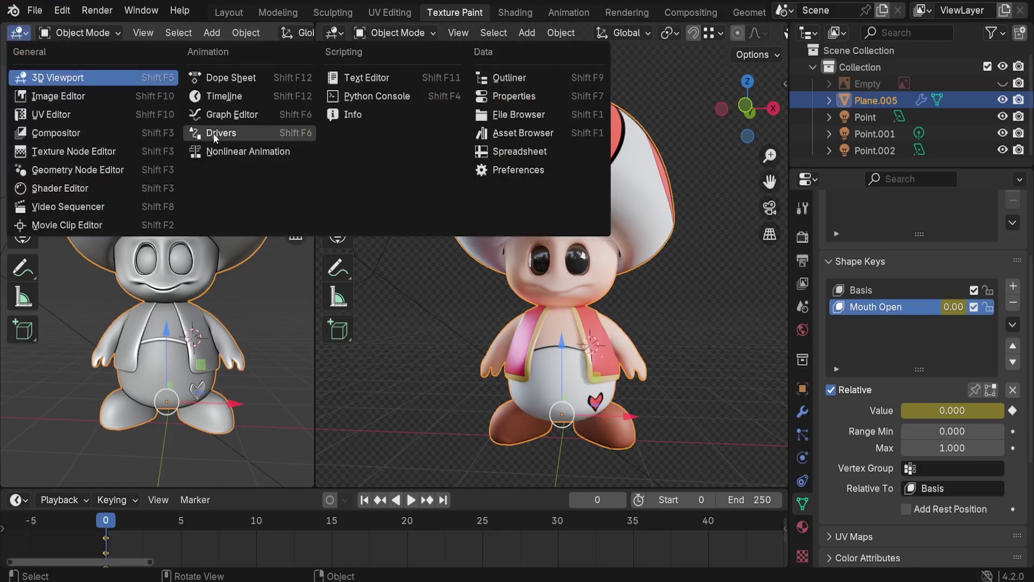
pyautogui.click(237, 114)
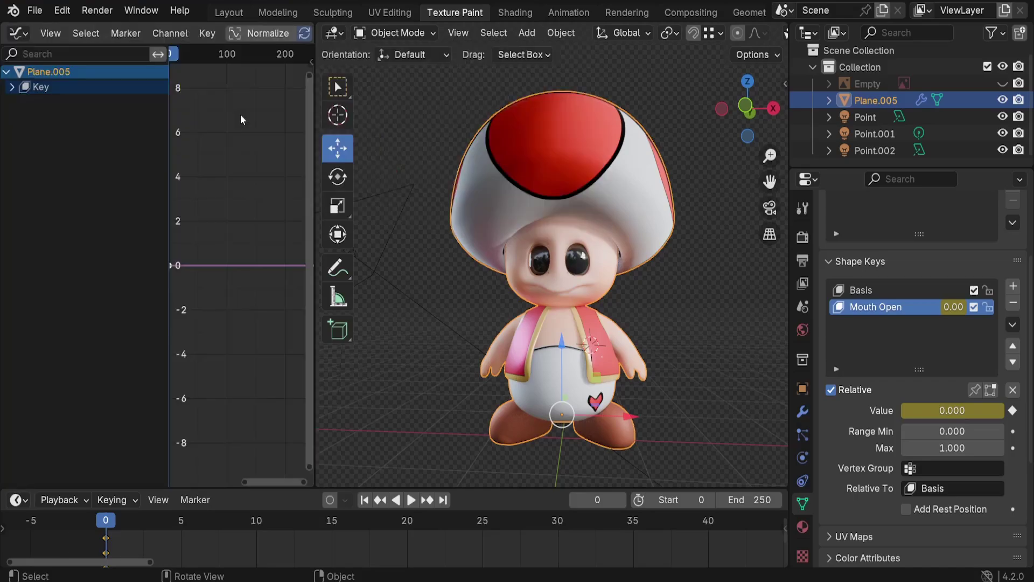
pyautogui.click(12, 89)
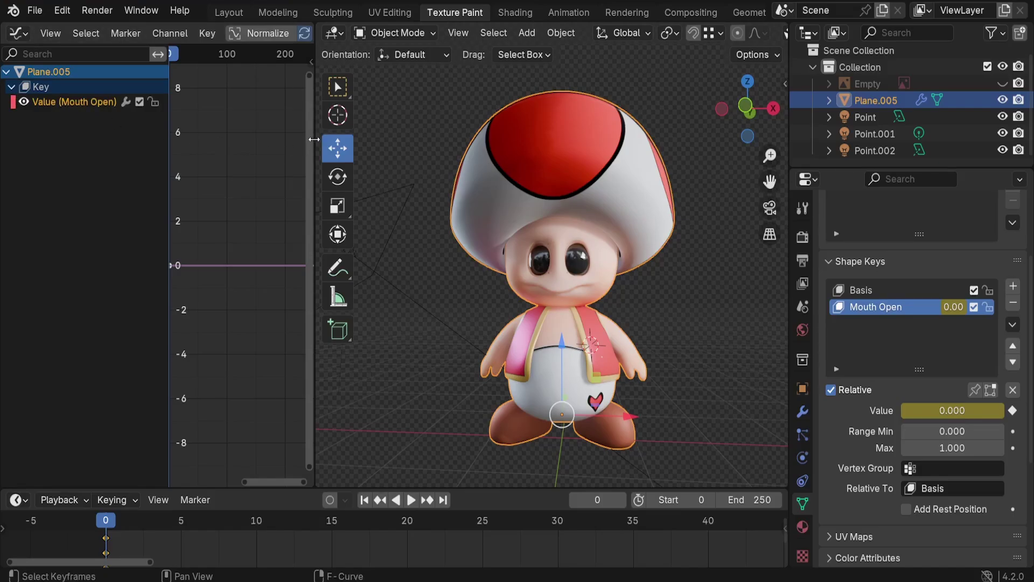
pyautogui.moveTo(314, 139); pyautogui.dragTo(456, 140)
# Step: Add a Noise modifier to the Mouth Open value curve and give the curve graph more room
pyautogui.press('n')
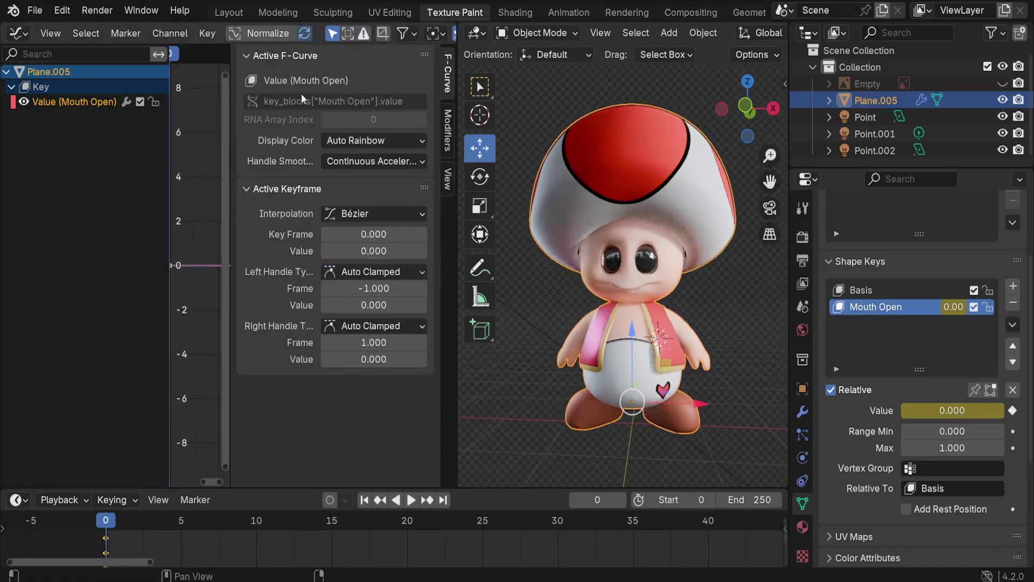
pyautogui.press('n')
pyautogui.press('n')
pyautogui.press('n')
pyautogui.press('n')
pyautogui.click(451, 126)
pyautogui.click(294, 60)
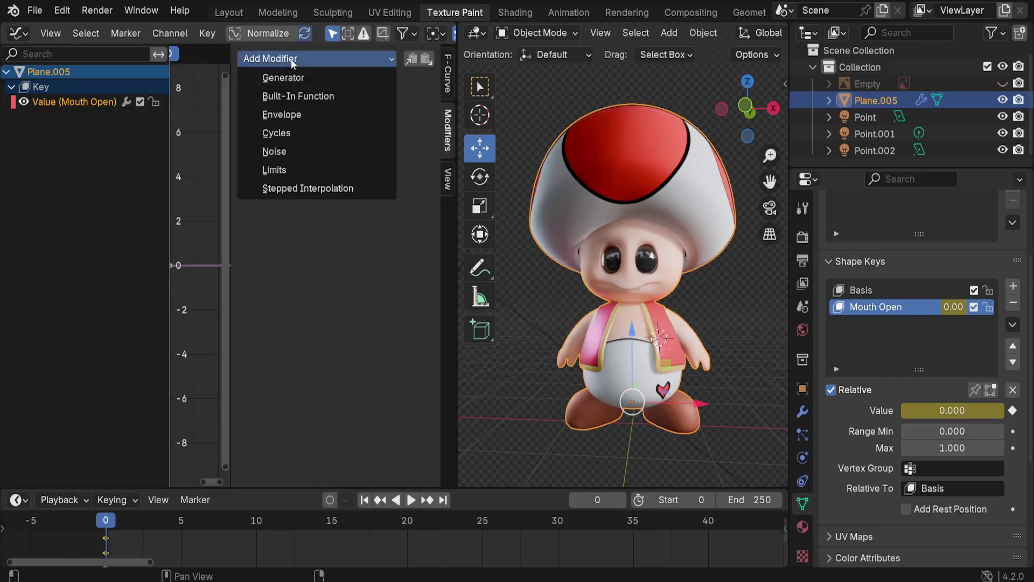
pyautogui.click(273, 151)
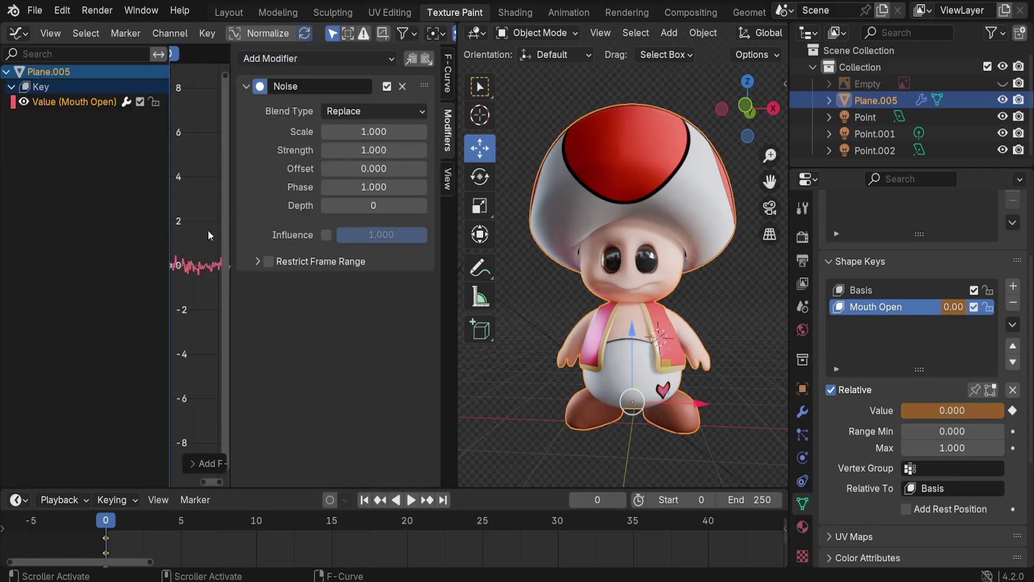
pyautogui.moveTo(168, 237); pyautogui.dragTo(150, 237)
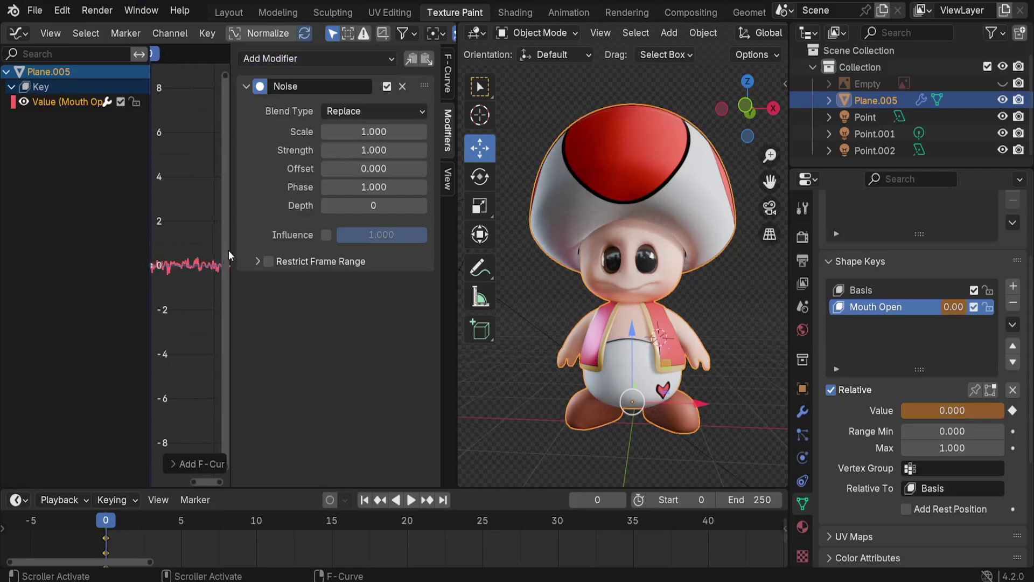
pyautogui.moveTo(230, 250); pyautogui.dragTo(274, 259)
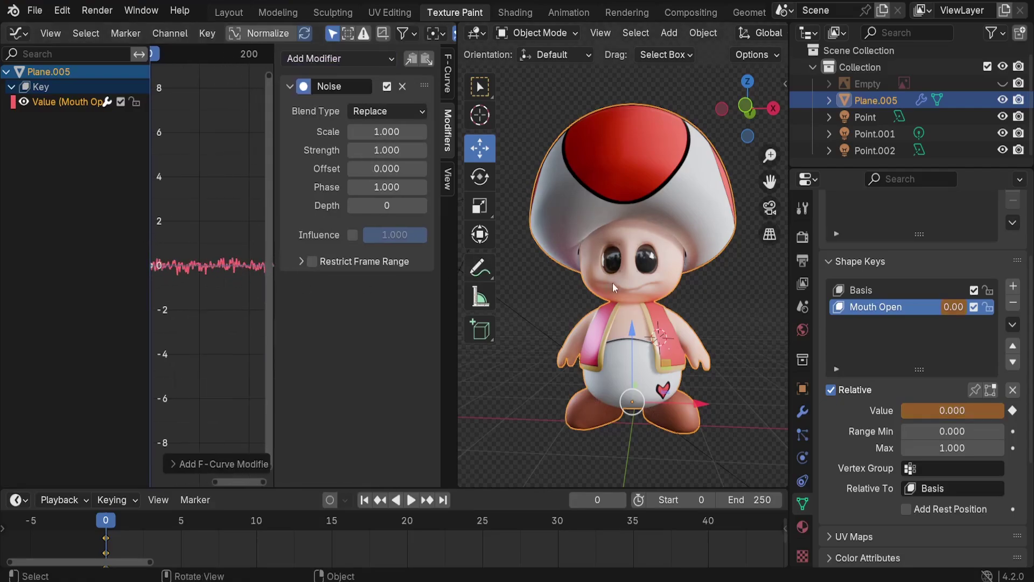
pyautogui.moveTo(241, 310); pyautogui.dragTo(235, 310, button='middle')
# Step: Play the animation and examine the character's mouth movement close up
pyautogui.press('space')
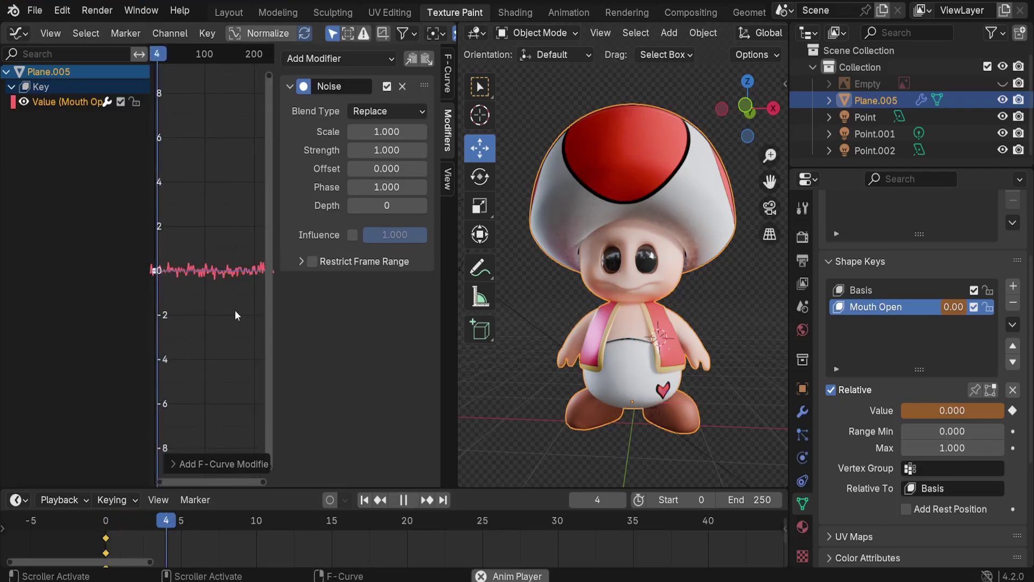
pyautogui.scroll(5, 631, 283)
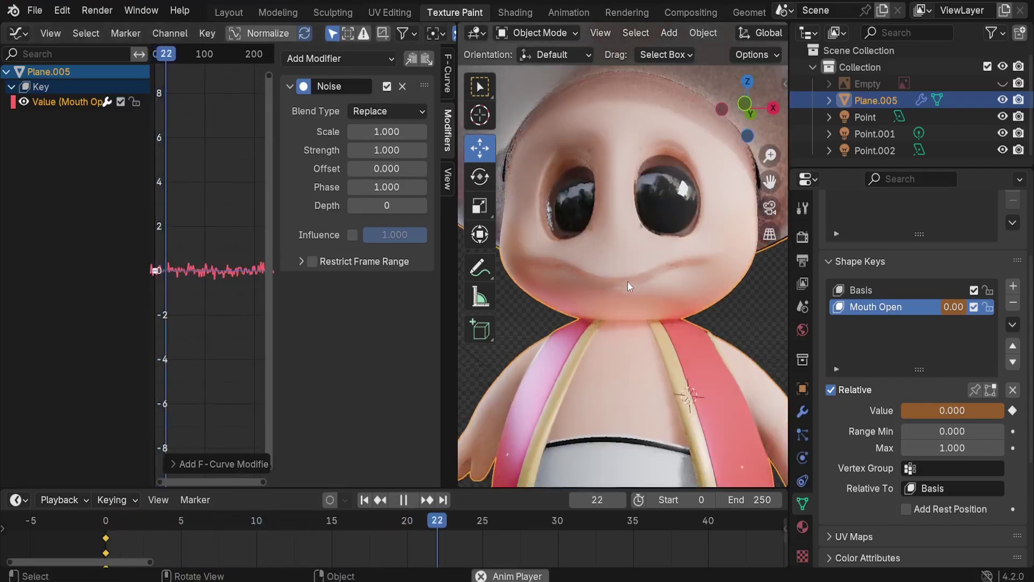
pyautogui.scroll(2, 624, 280)
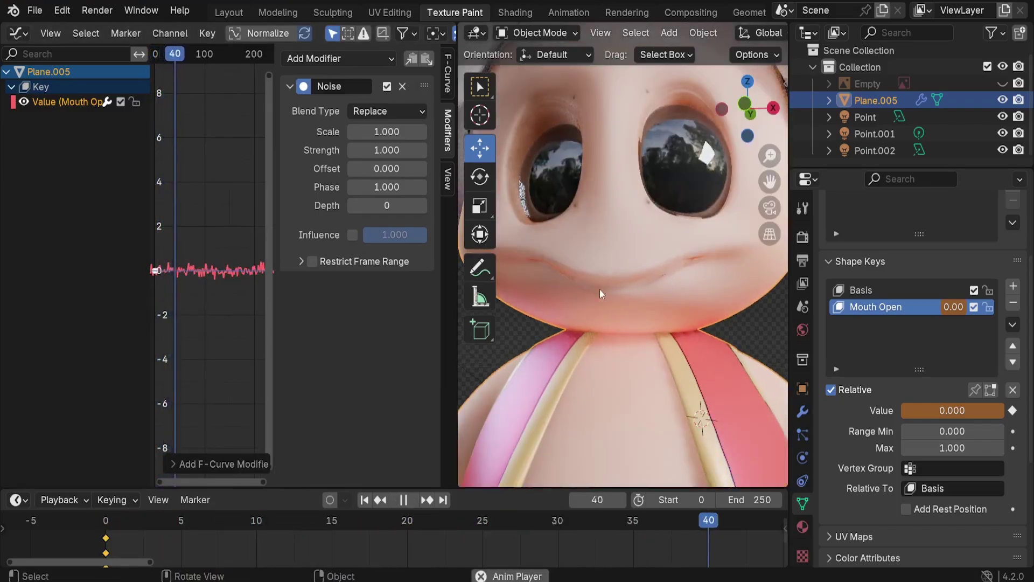
pyautogui.moveTo(602, 295); pyautogui.dragTo(595, 310, button='middle')
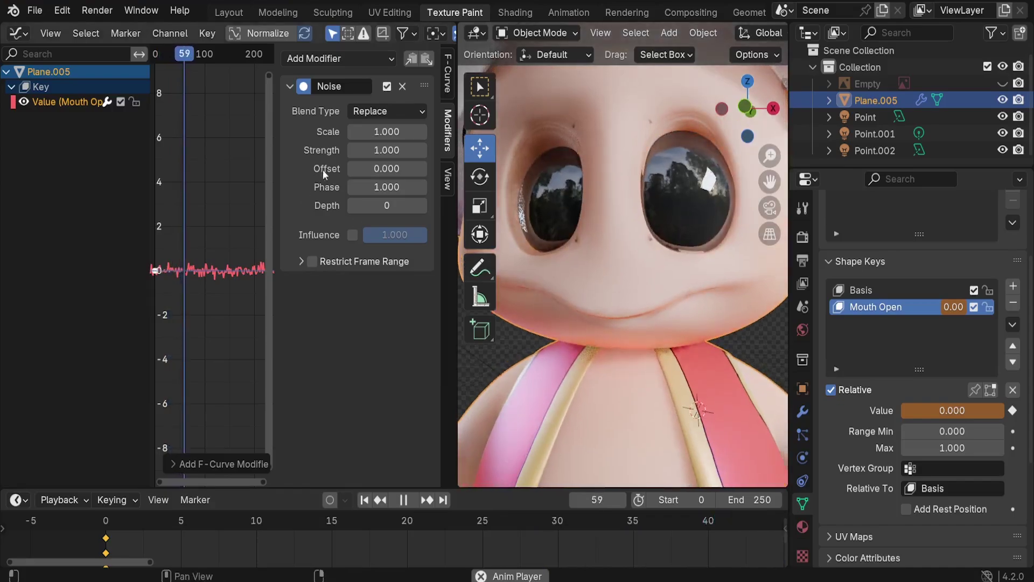
# Step: Try Noise modifier strengths of 2.5 and 5 while checking the mouth movement during playback
pyautogui.click(379, 151)
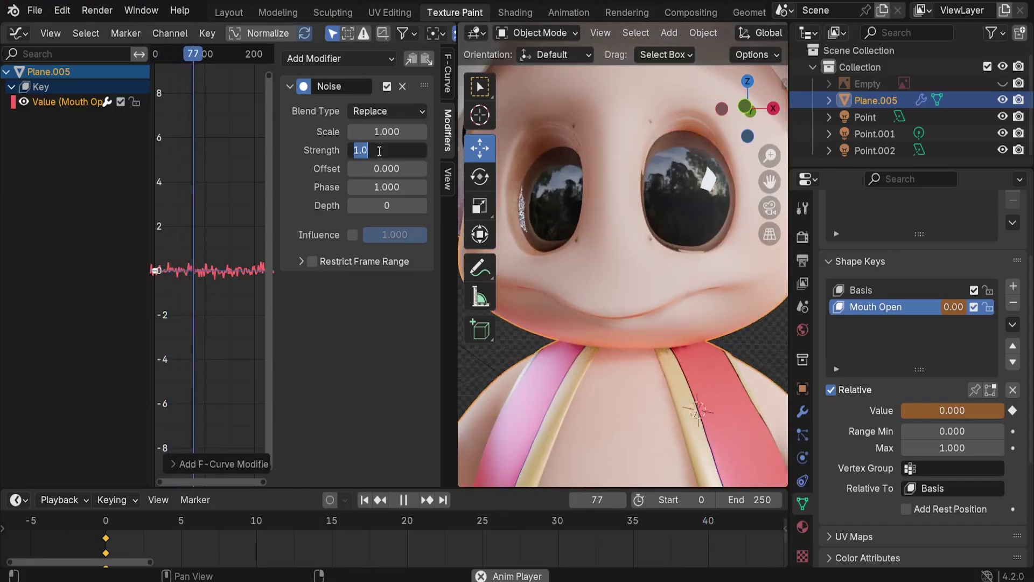
pyautogui.write('2.5')
pyautogui.press('Return')
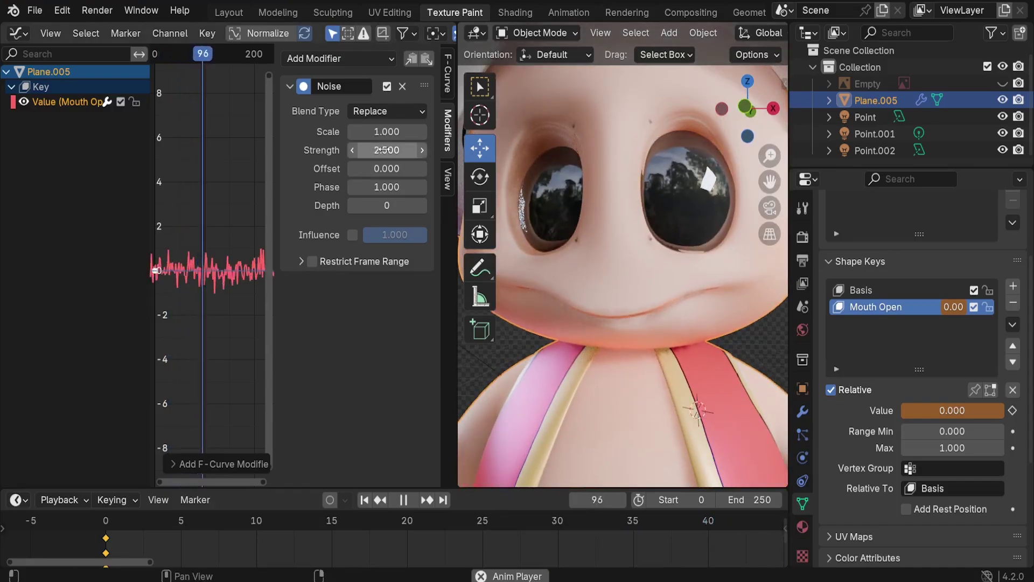
pyautogui.click(385, 150)
pyautogui.write('5')
pyautogui.press('Return')
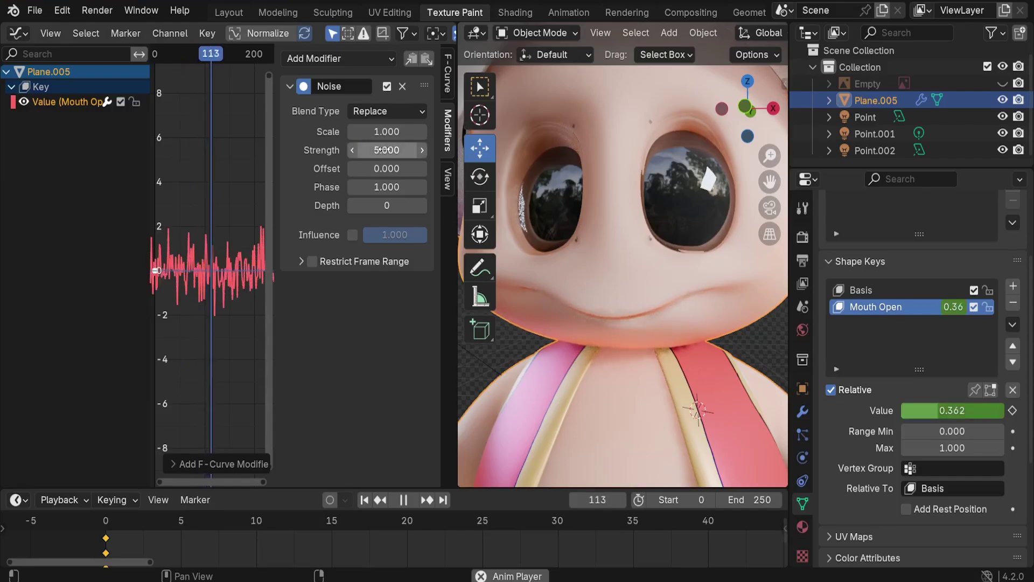
pyautogui.scroll(-6, 639, 299)
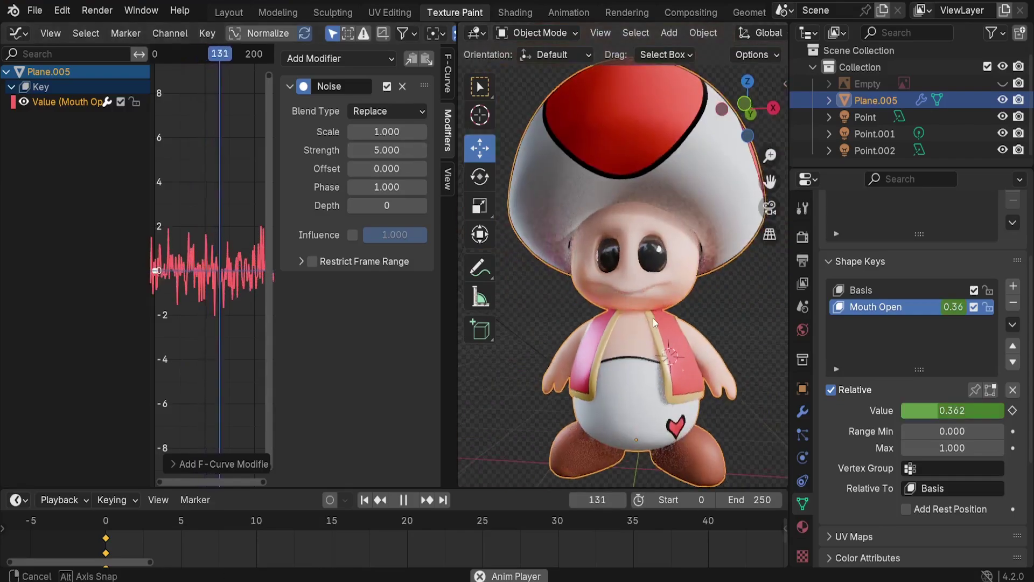
pyautogui.moveTo(653, 318); pyautogui.dragTo(634, 307, button='middle')
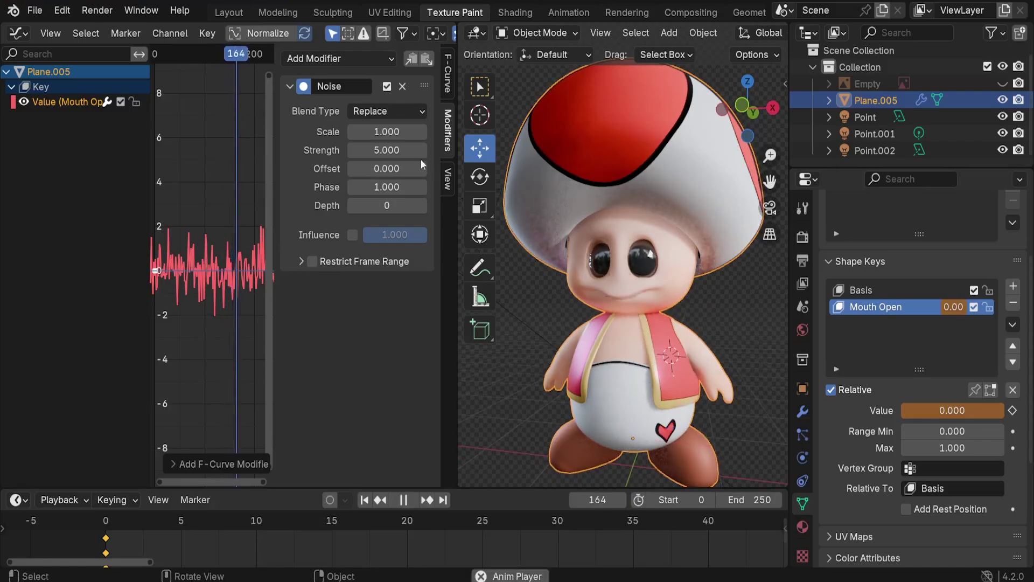
# Step: Set the Noise modifier's strength to 10 and check the mouth movement on the whole character
pyautogui.click(385, 150)
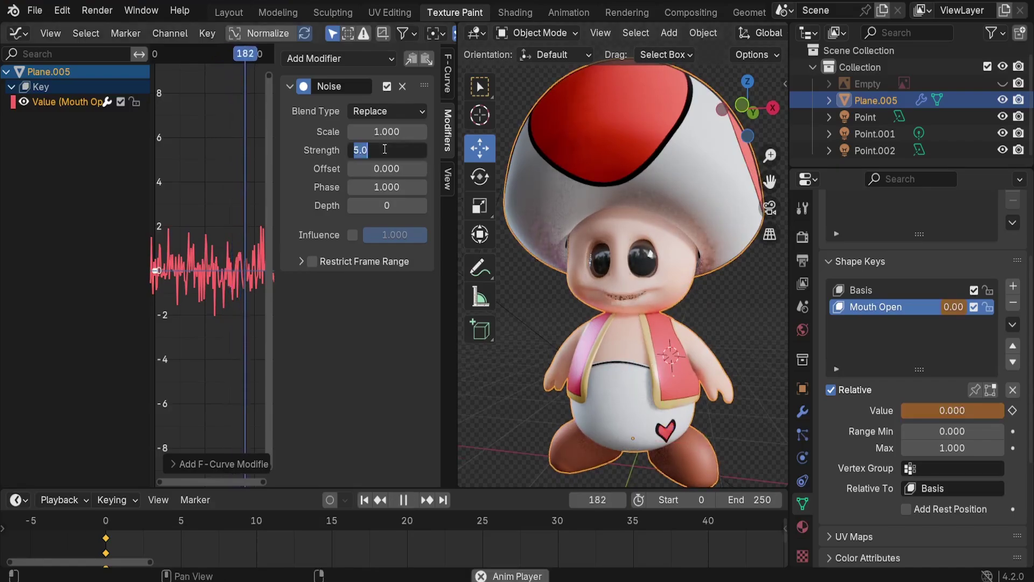
pyautogui.write('10')
pyautogui.press('Return')
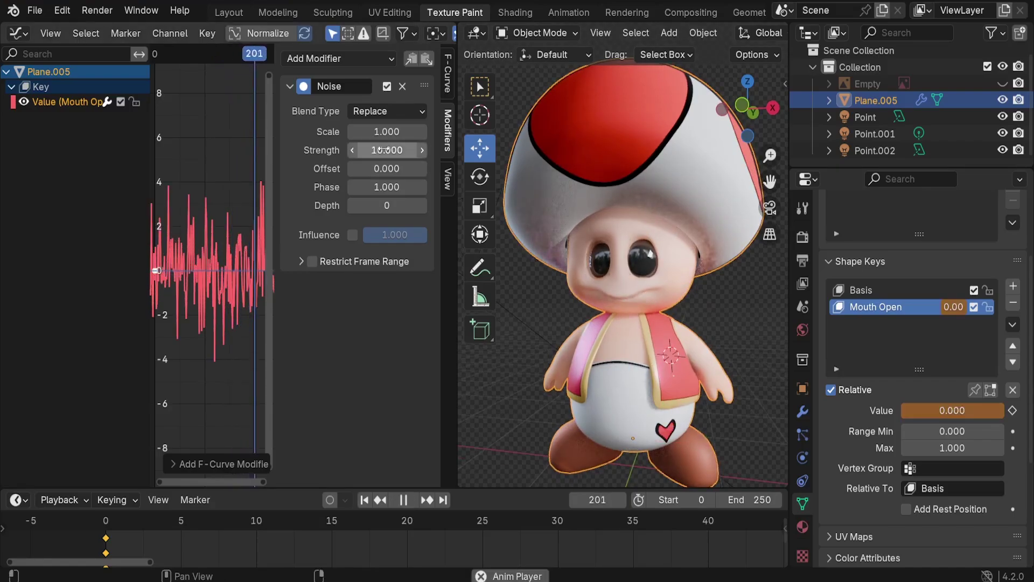
pyautogui.scroll(-3, 634, 290)
pyautogui.moveTo(633, 290); pyautogui.dragTo(580, 308, button='middle')
pyautogui.scroll(2, 626, 290)
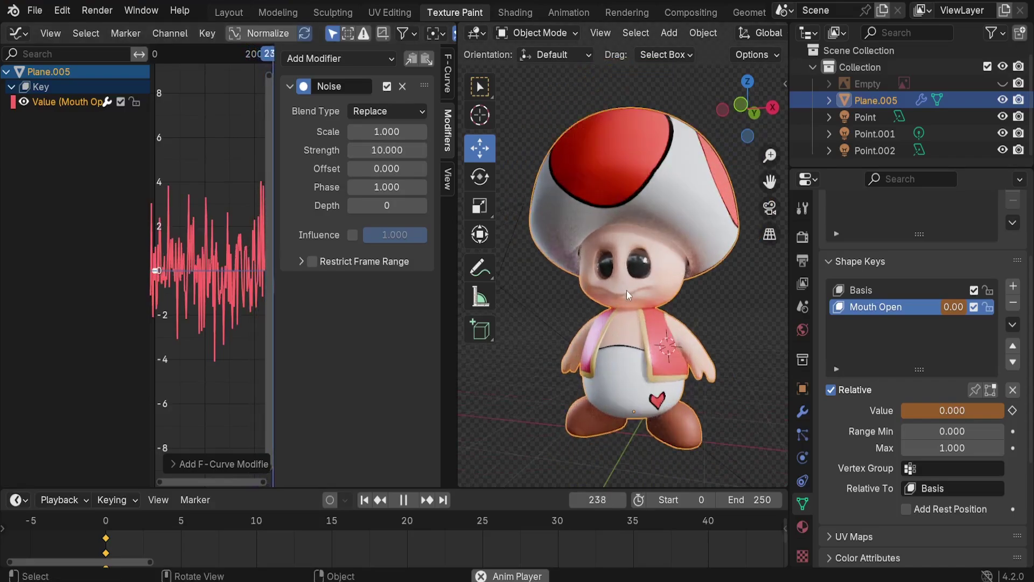